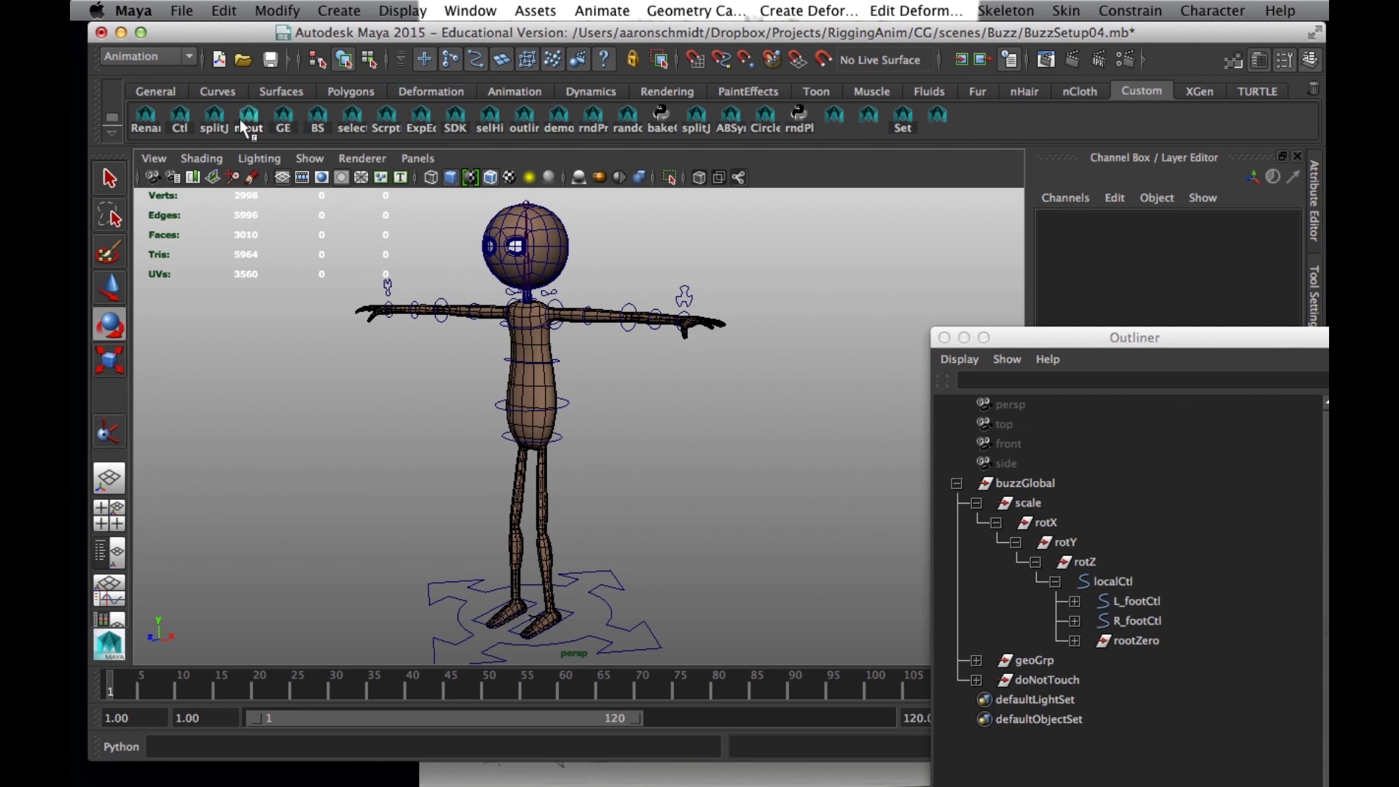
# Create a hexagon control curve from the curve shapes library and group it.
pyautogui.click(180, 118)
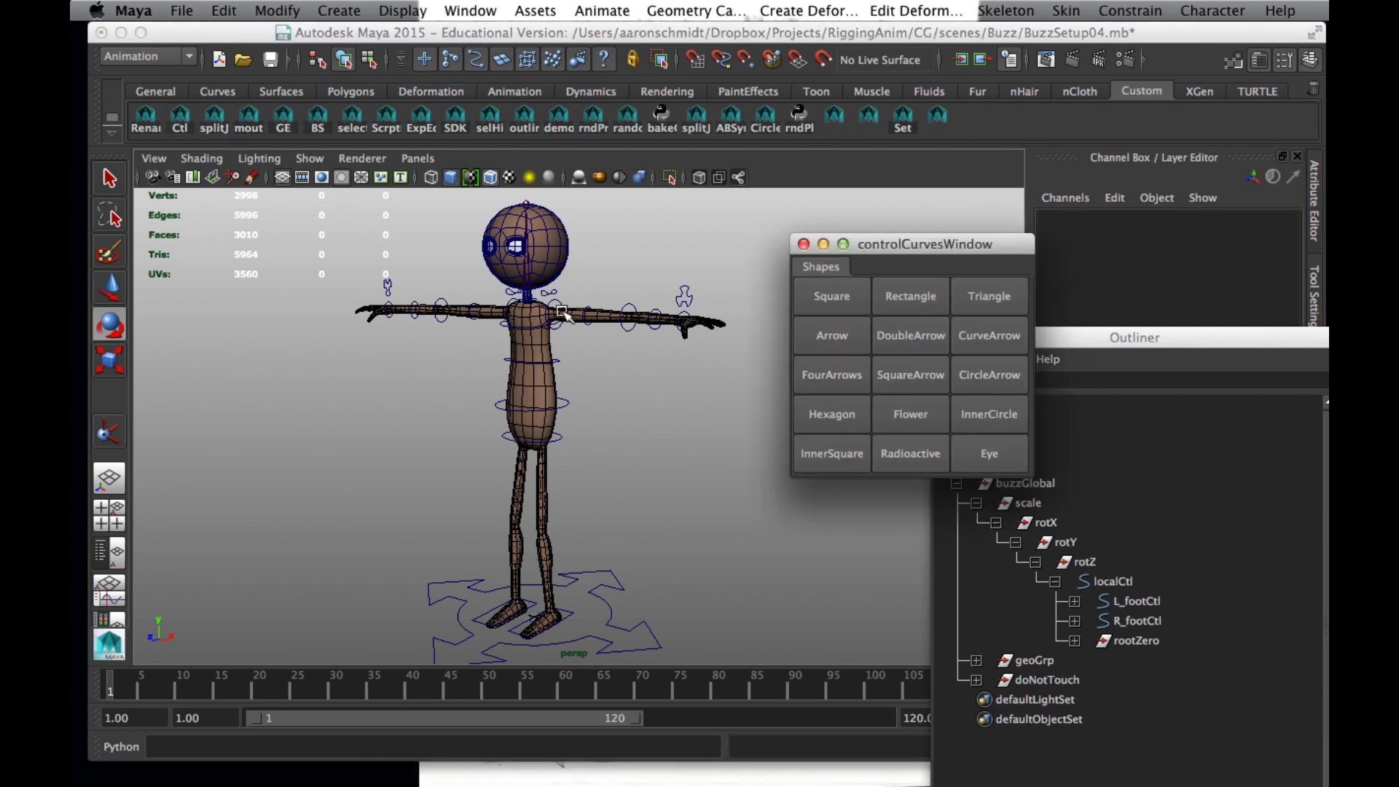
pyautogui.click(837, 414)
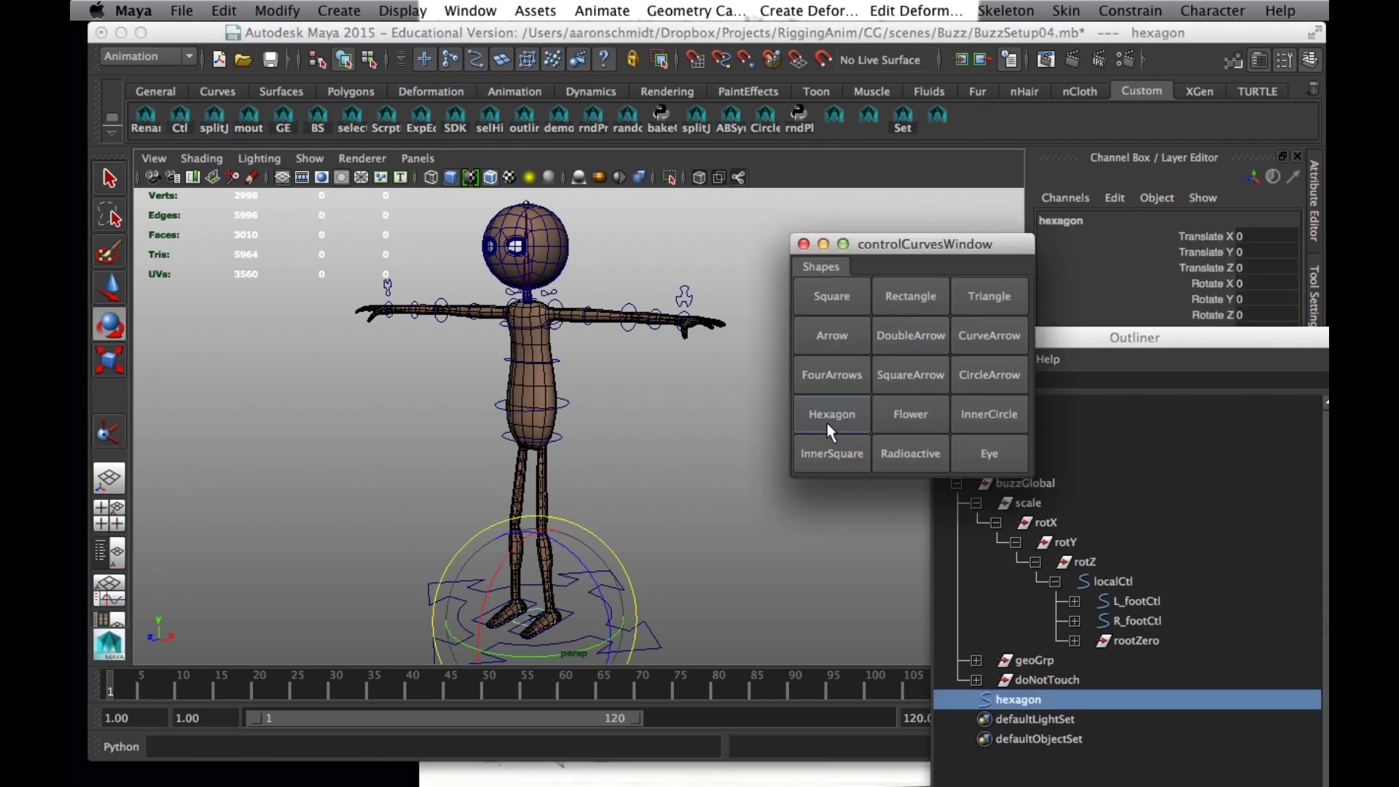
pyautogui.click(821, 245)
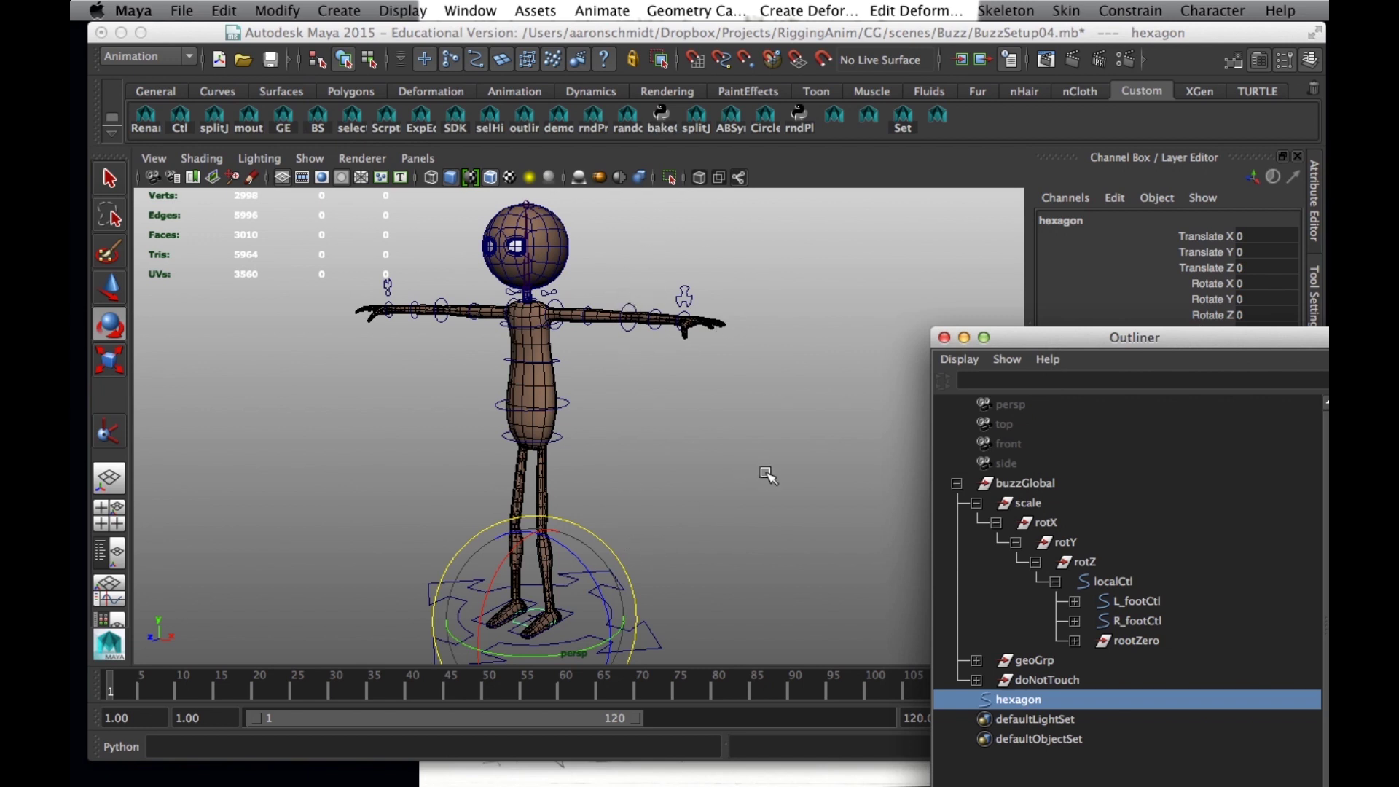
pyautogui.hotkey('ctrl', 'g')
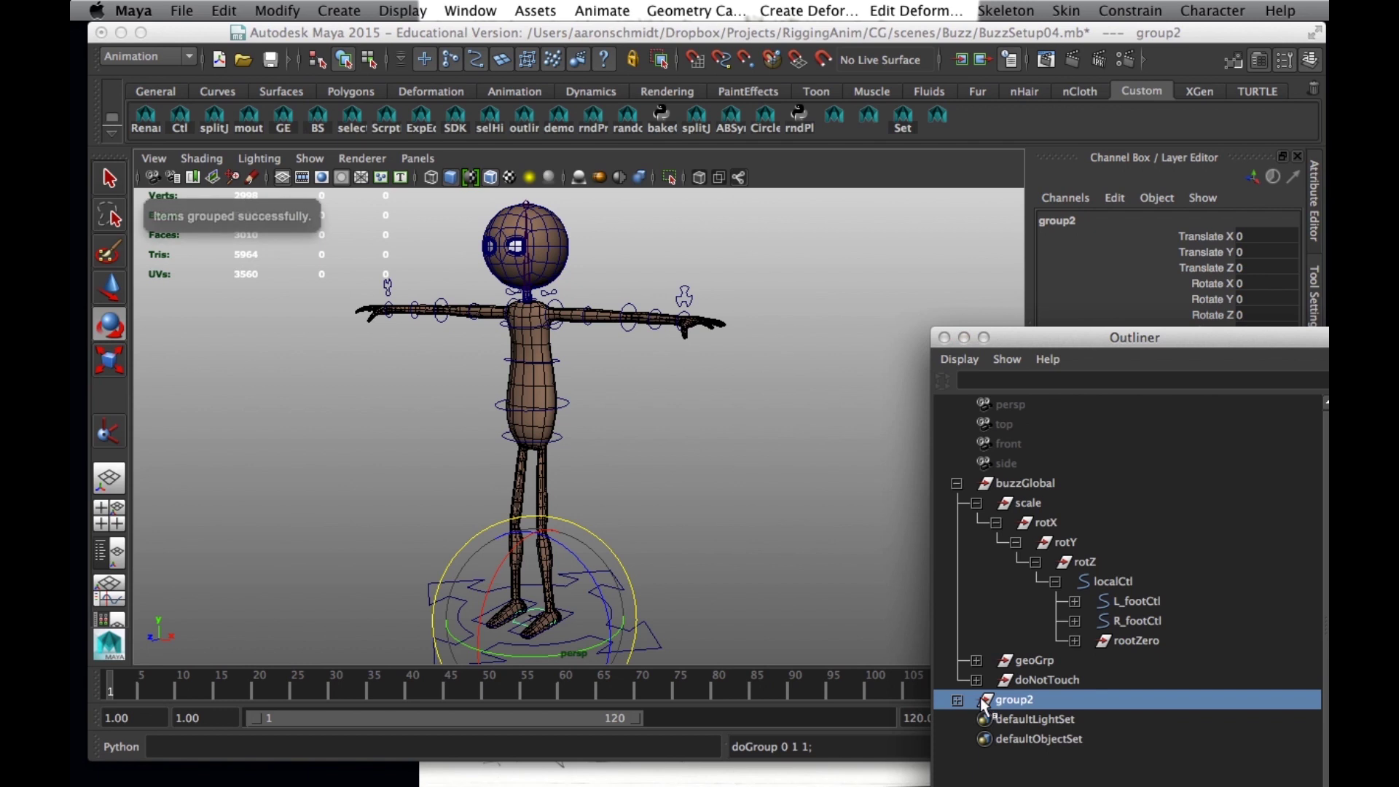
# Rename the hexagon curve headCtl and its parent group headCtlCnt.
pyautogui.click(957, 701)
pyautogui.doubleClick(1022, 720)
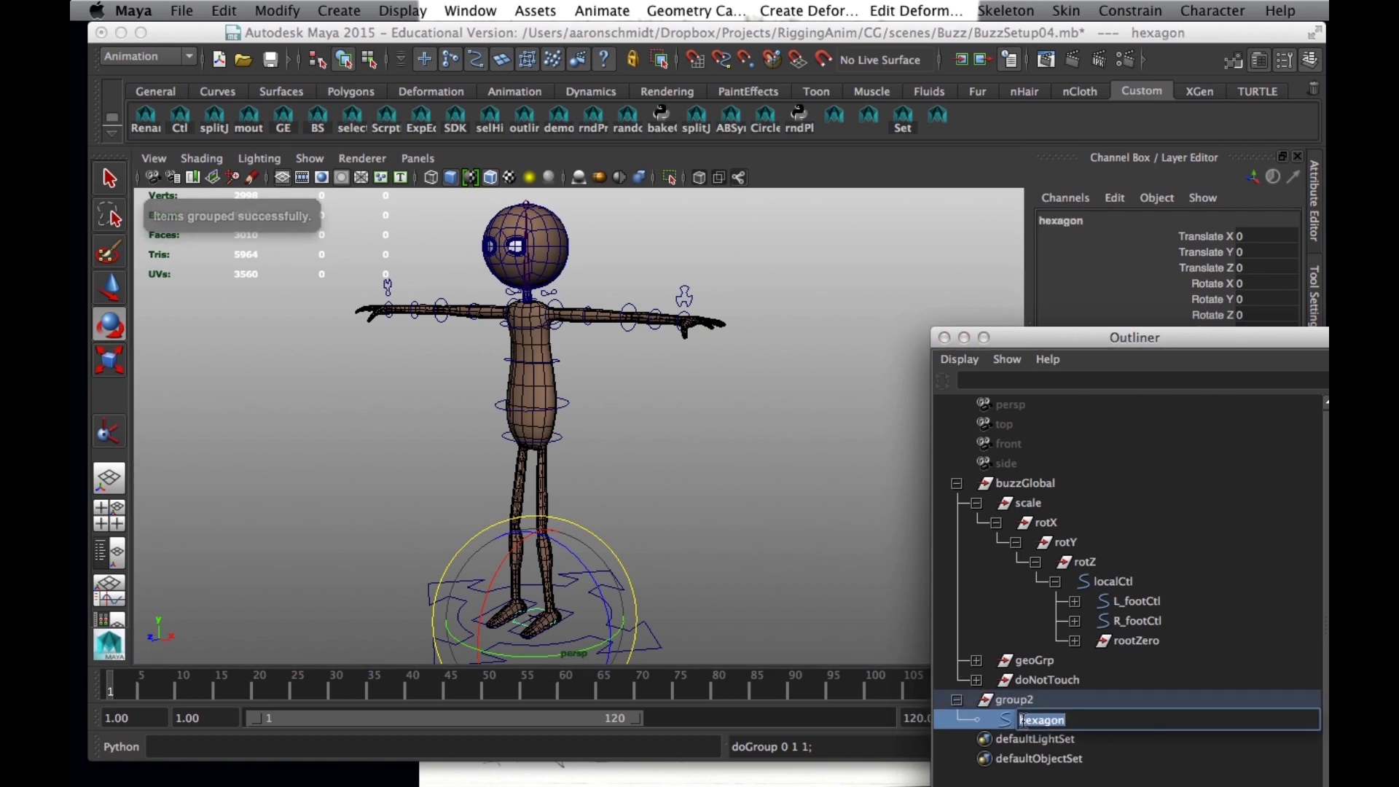
pyautogui.write('headCtl')
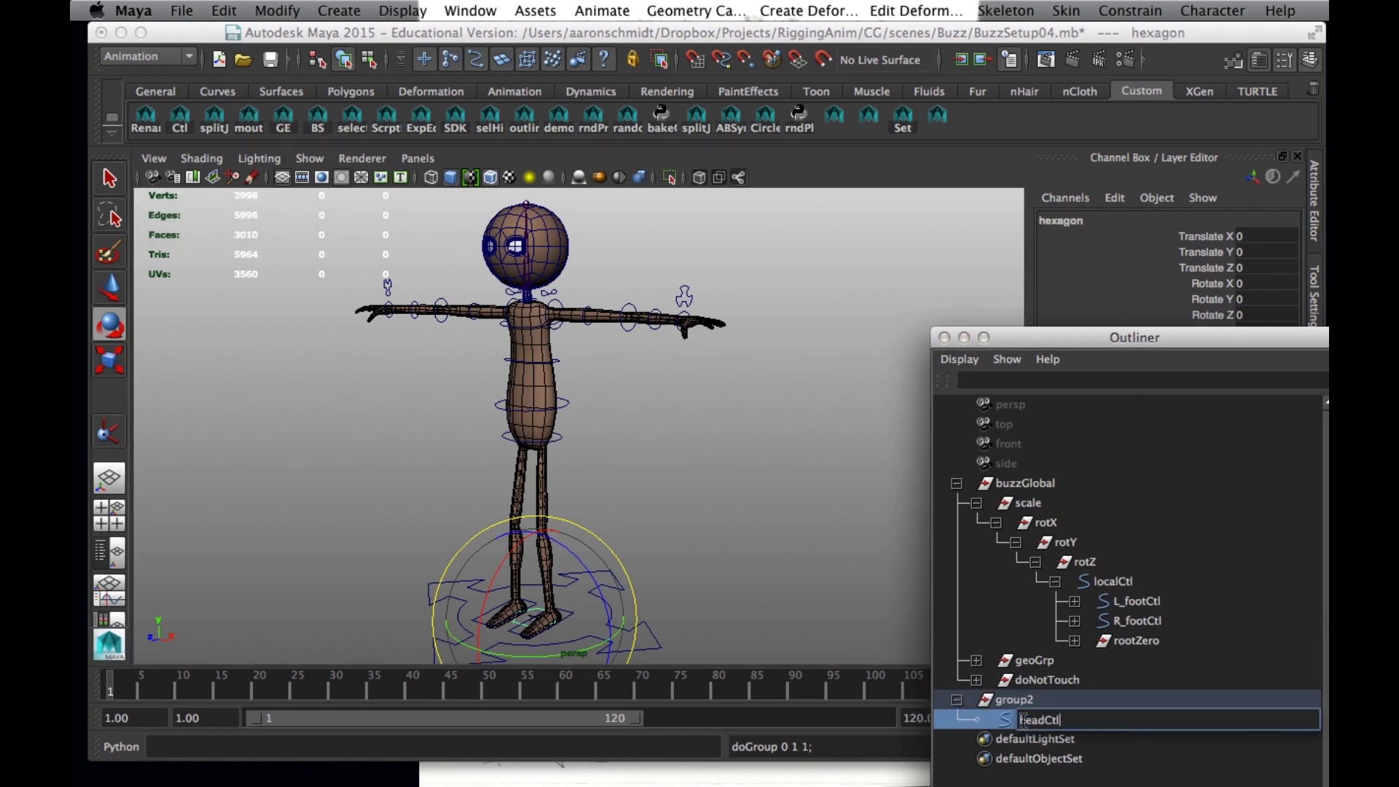
pyautogui.press('Return')
pyautogui.doubleClick(1016, 702)
pyautogui.write('headC')
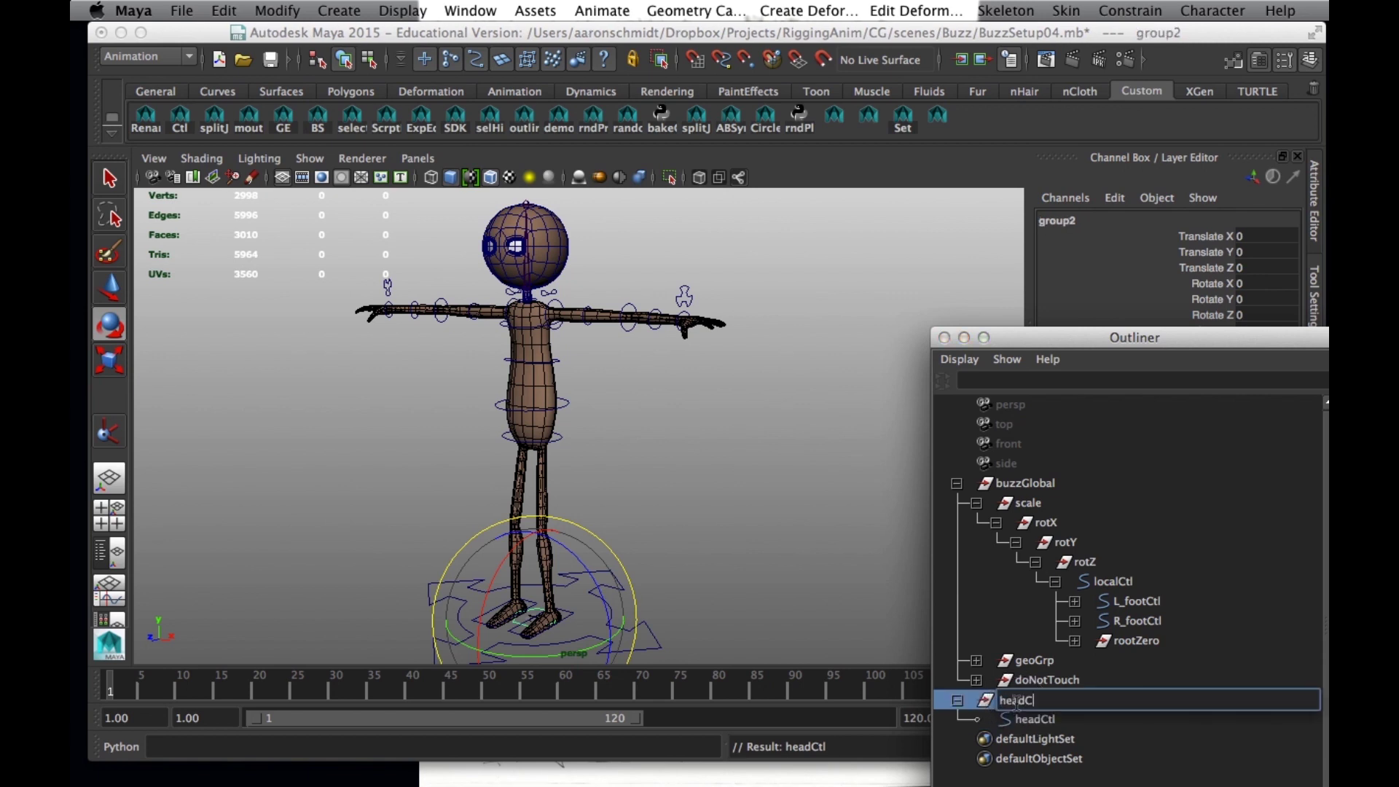
pyautogui.write('tlCnt')
pyautogui.press('Return')
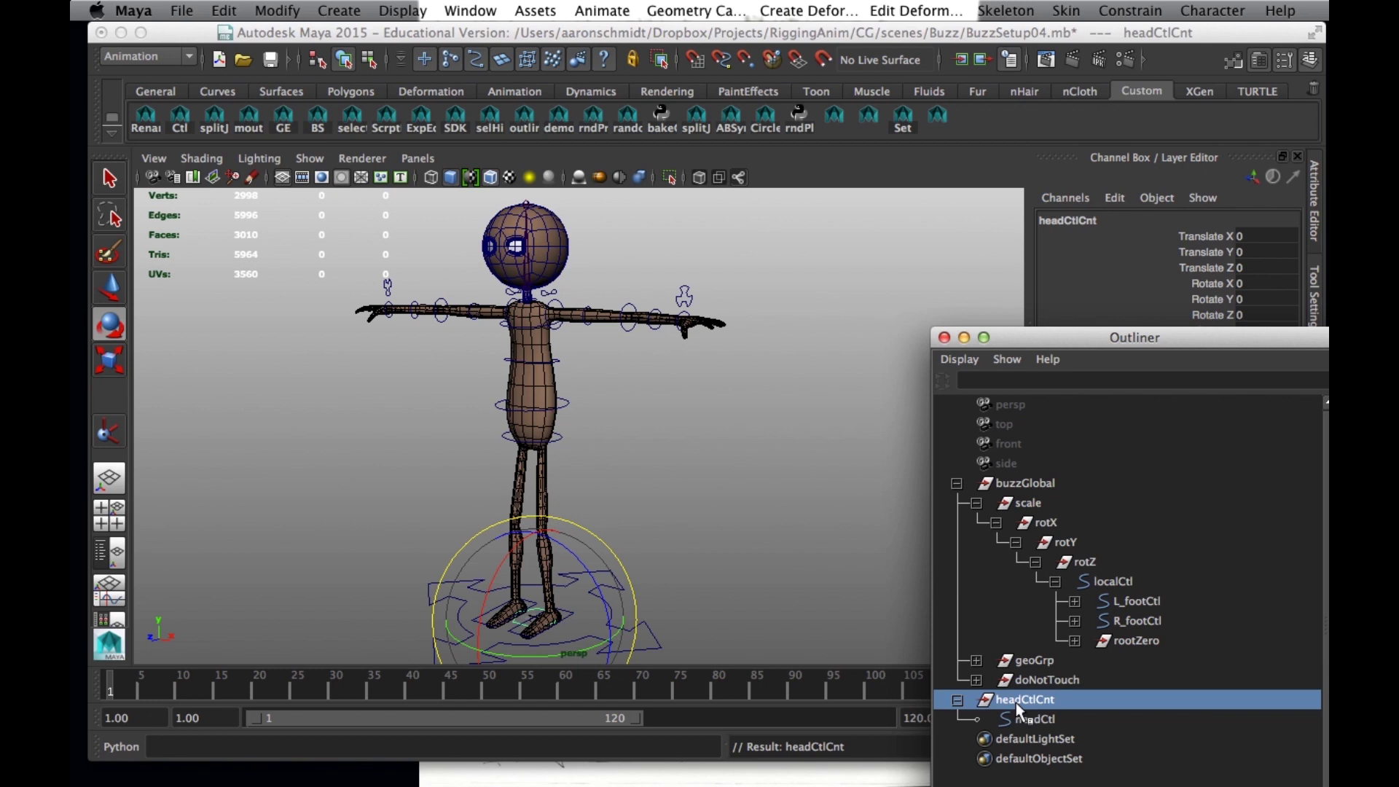
# Parent-constrain headCtlCnt to the head joint head1Jnt with Maintain offset off, on all translate and rotate axes.
pyautogui.keyDown('alt'); pyautogui.moveTo(662, 500); pyautogui.dragTo(654, 447); pyautogui.keyUp('alt')
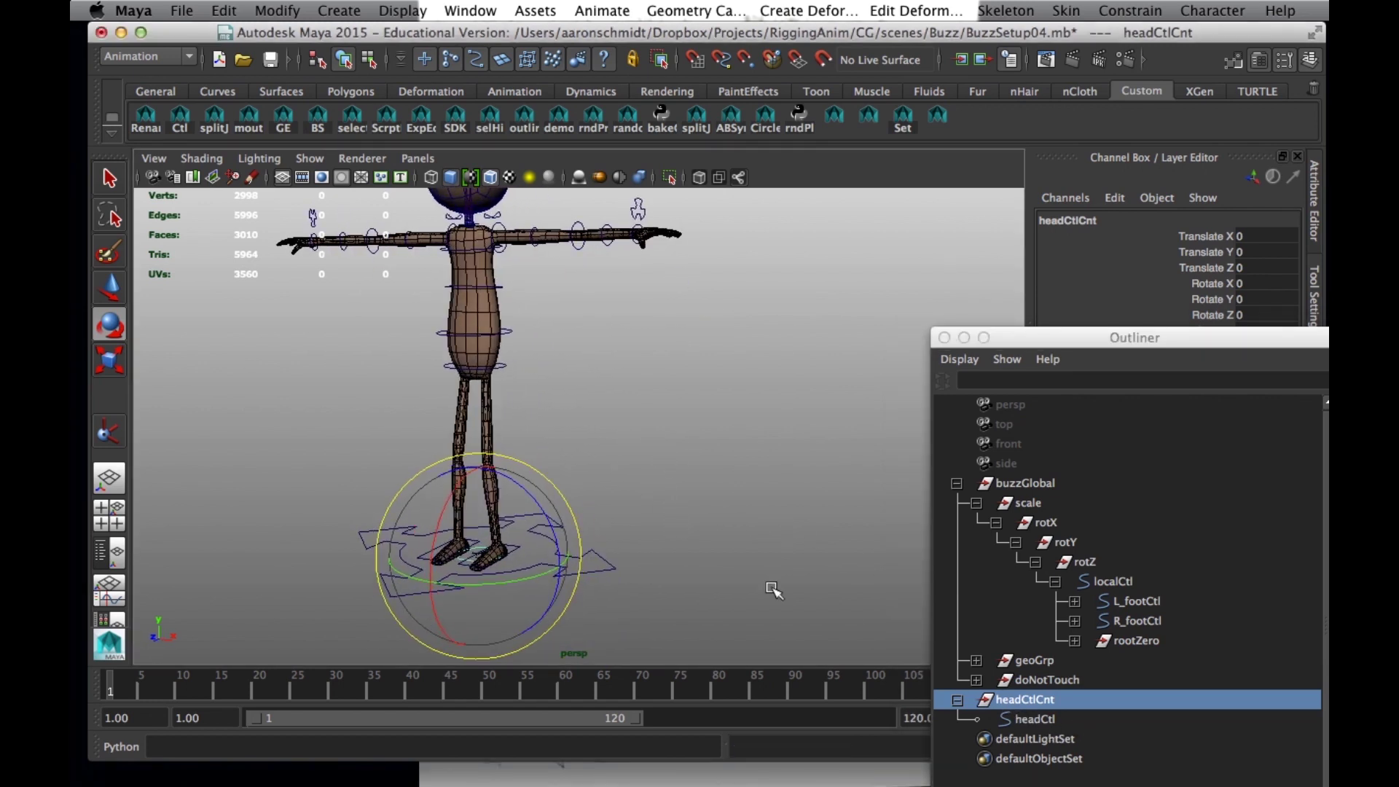
pyautogui.keyDown('alt'); pyautogui.moveTo(485, 243); pyautogui.dragTo(531, 314, button='middle'); pyautogui.keyUp('alt')
pyautogui.scroll(5, 526, 310)
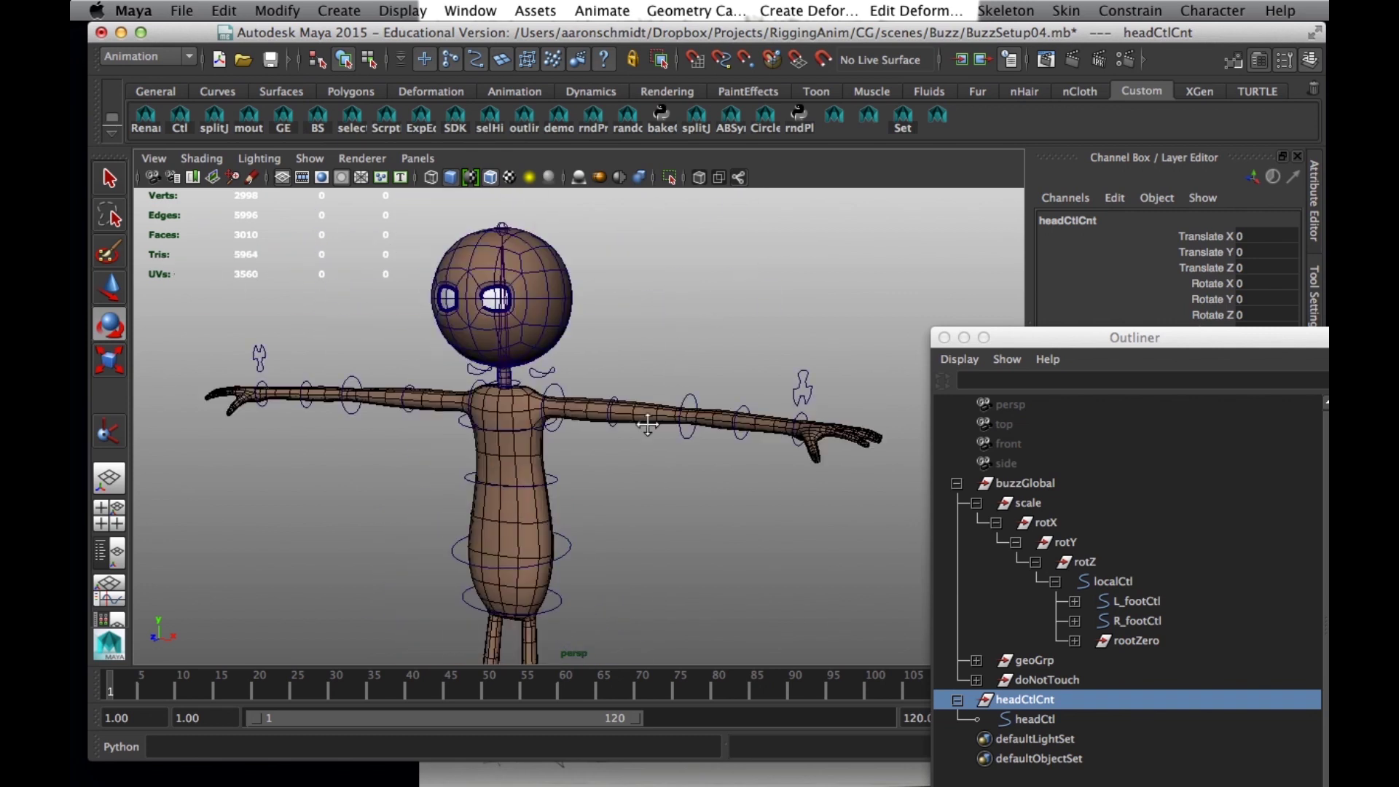
pyautogui.click(508, 370)
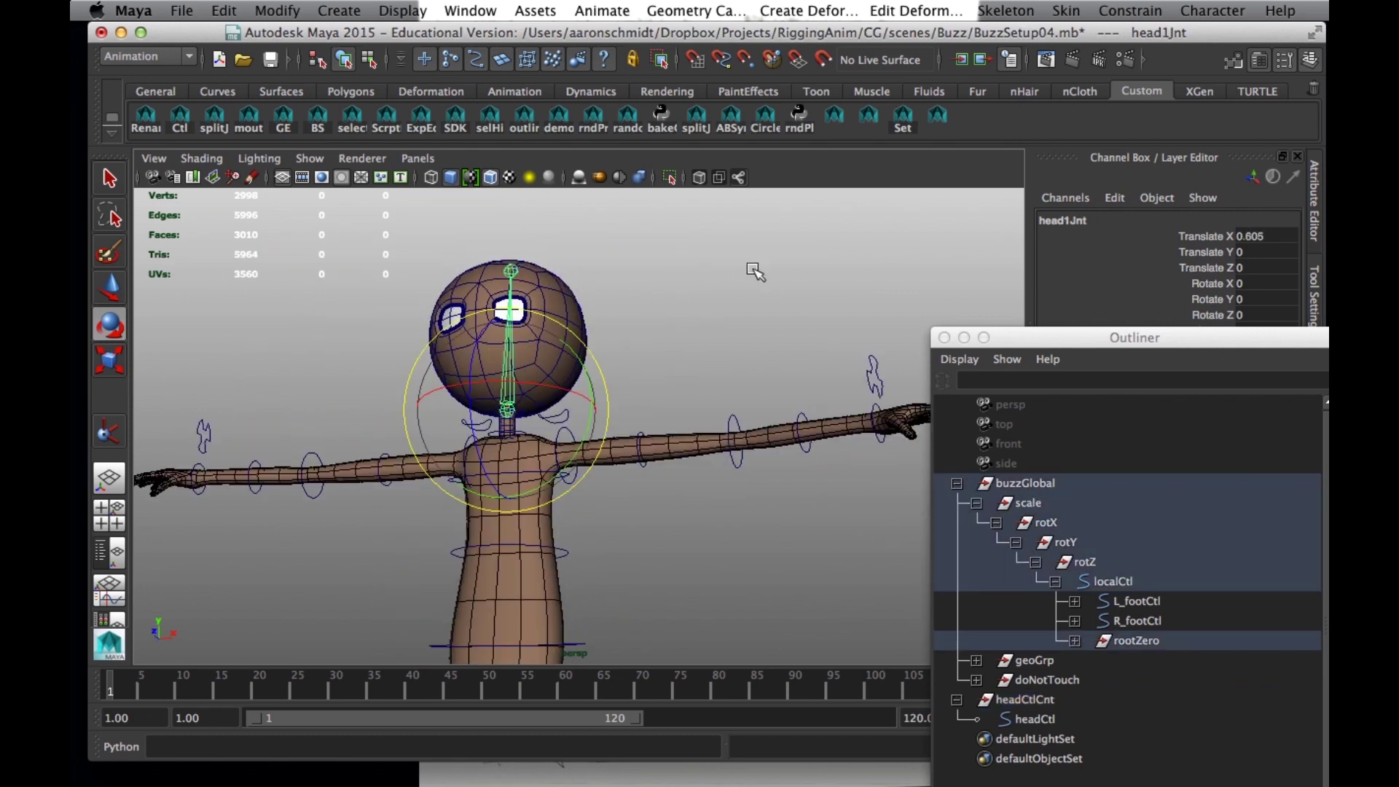
pyautogui.moveTo(1054, 355); pyautogui.dragTo(967, 191)
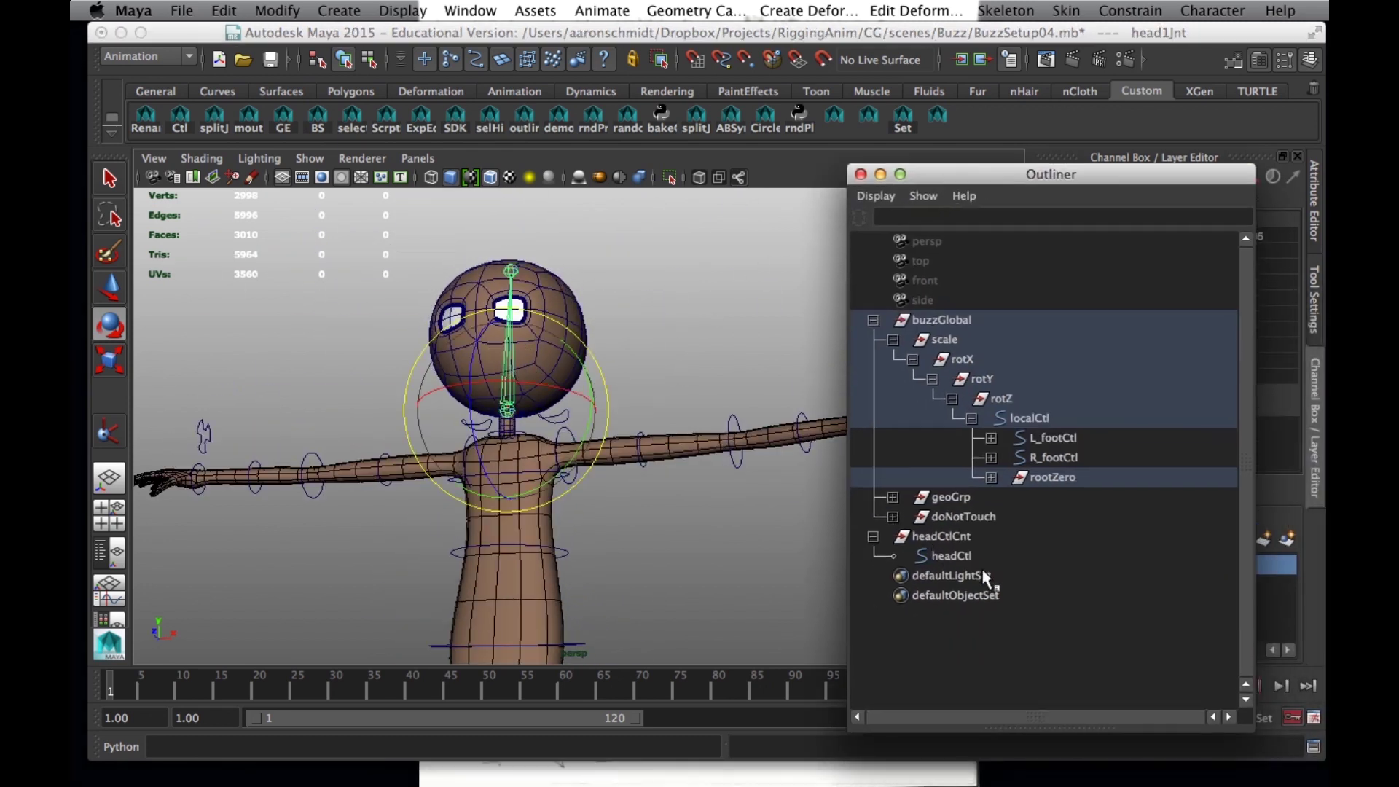
pyautogui.keyDown('ctrl'); pyautogui.click(943, 537); pyautogui.keyUp('ctrl')
pyautogui.click(1131, 10)
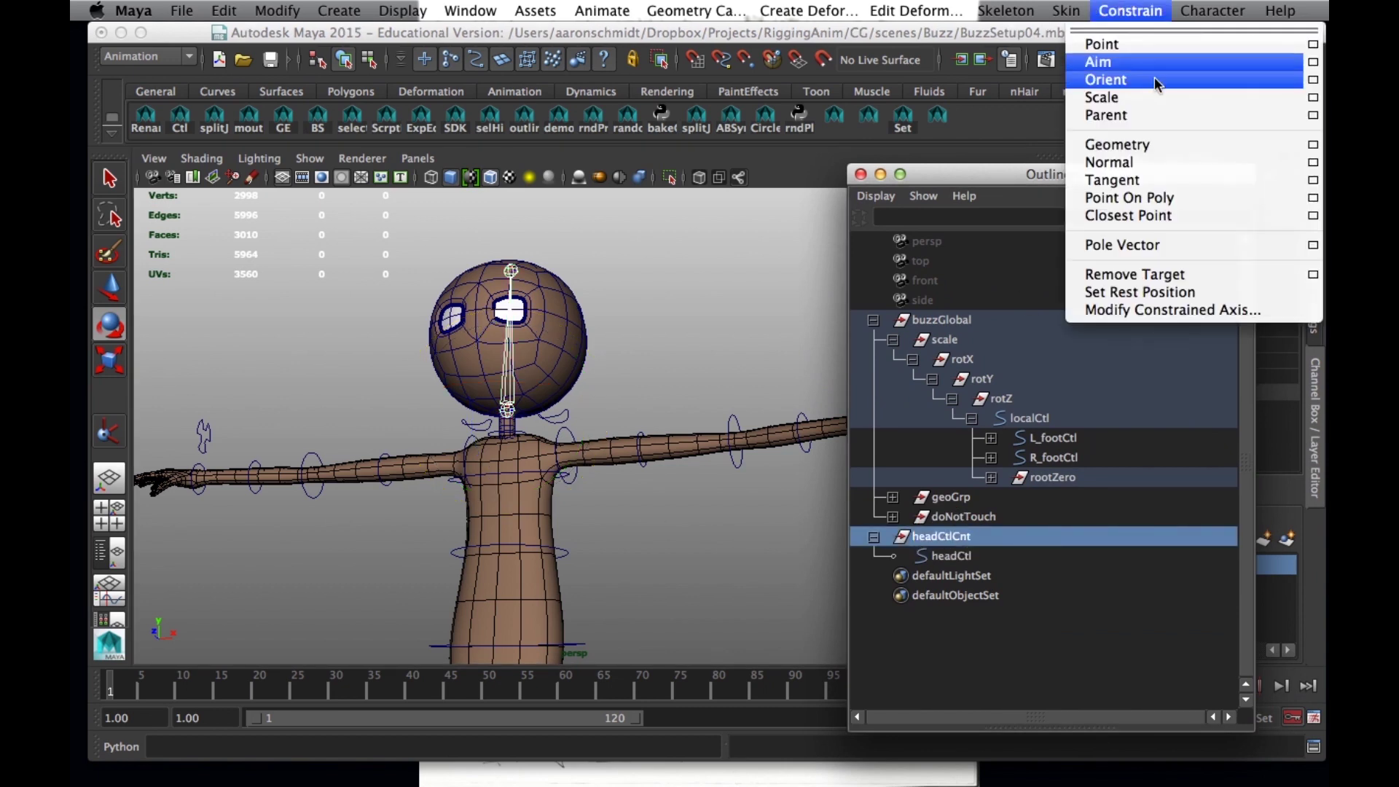
pyautogui.click(1311, 115)
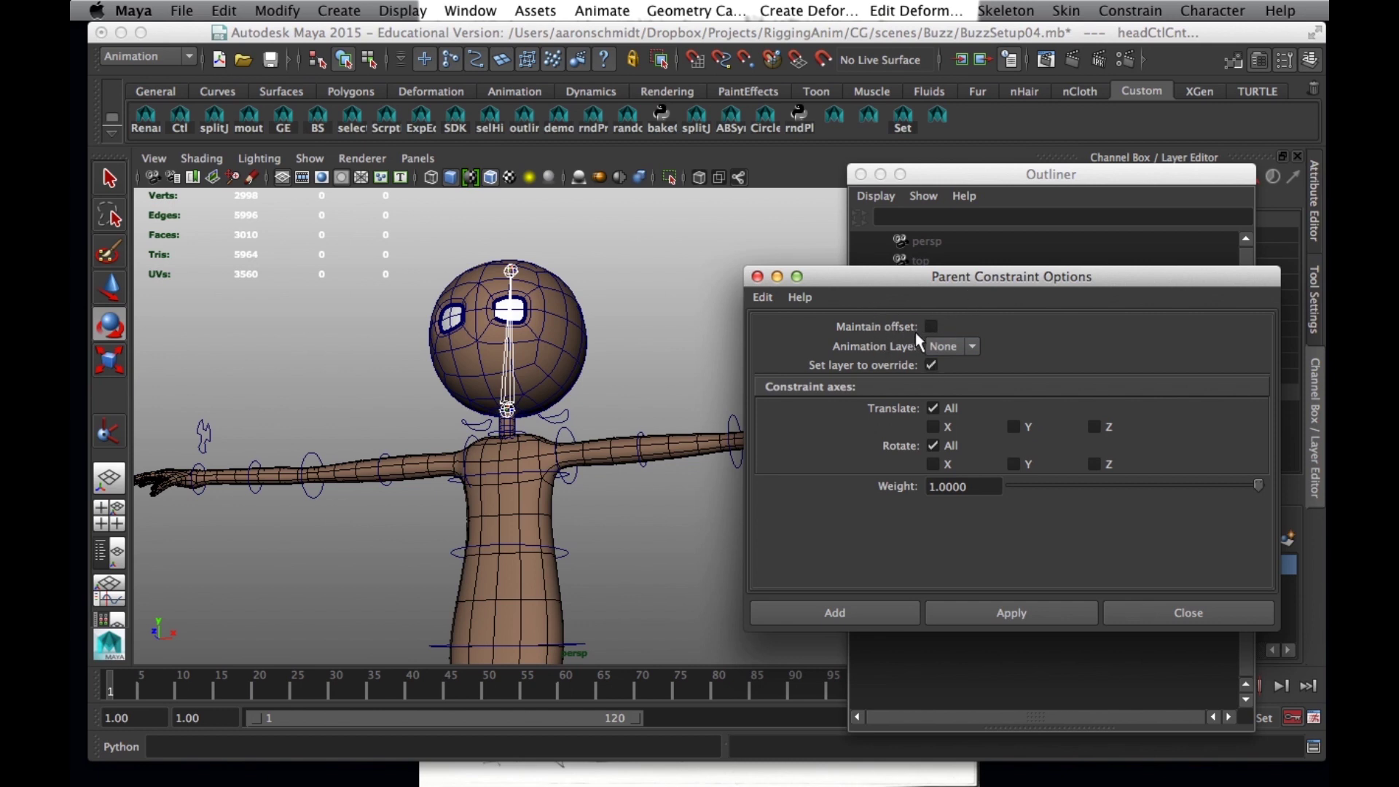
pyautogui.click(871, 613)
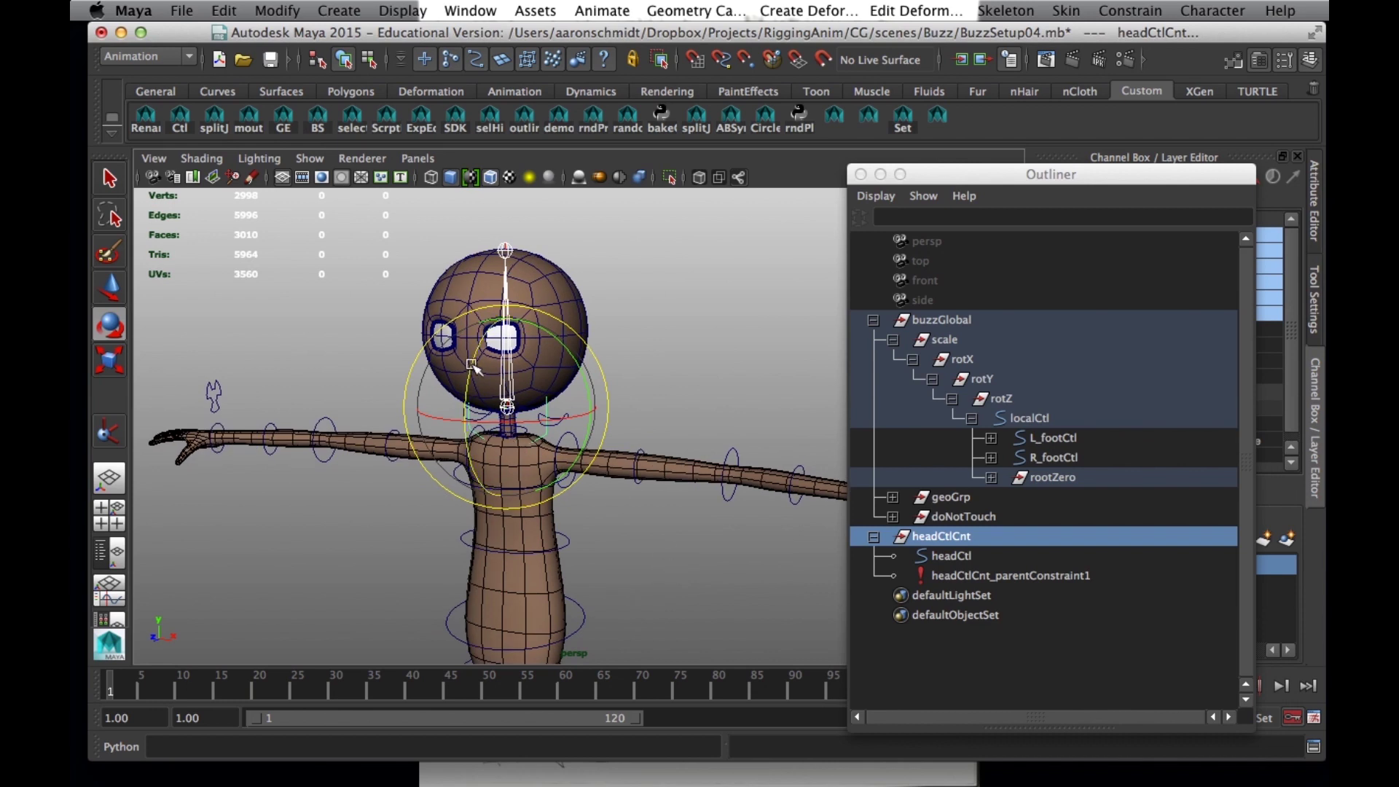
# Delete the parent constraint under headCtlCnt.
pyautogui.moveTo(1090, 174); pyautogui.dragTo(962, 198)
pyautogui.keyDown('alt'); pyautogui.moveTo(636, 385); pyautogui.dragTo(669, 408, button='right'); pyautogui.keyUp('alt')
pyautogui.keyDown('alt'); pyautogui.moveTo(612, 431); pyautogui.dragTo(653, 409); pyautogui.keyUp('alt')
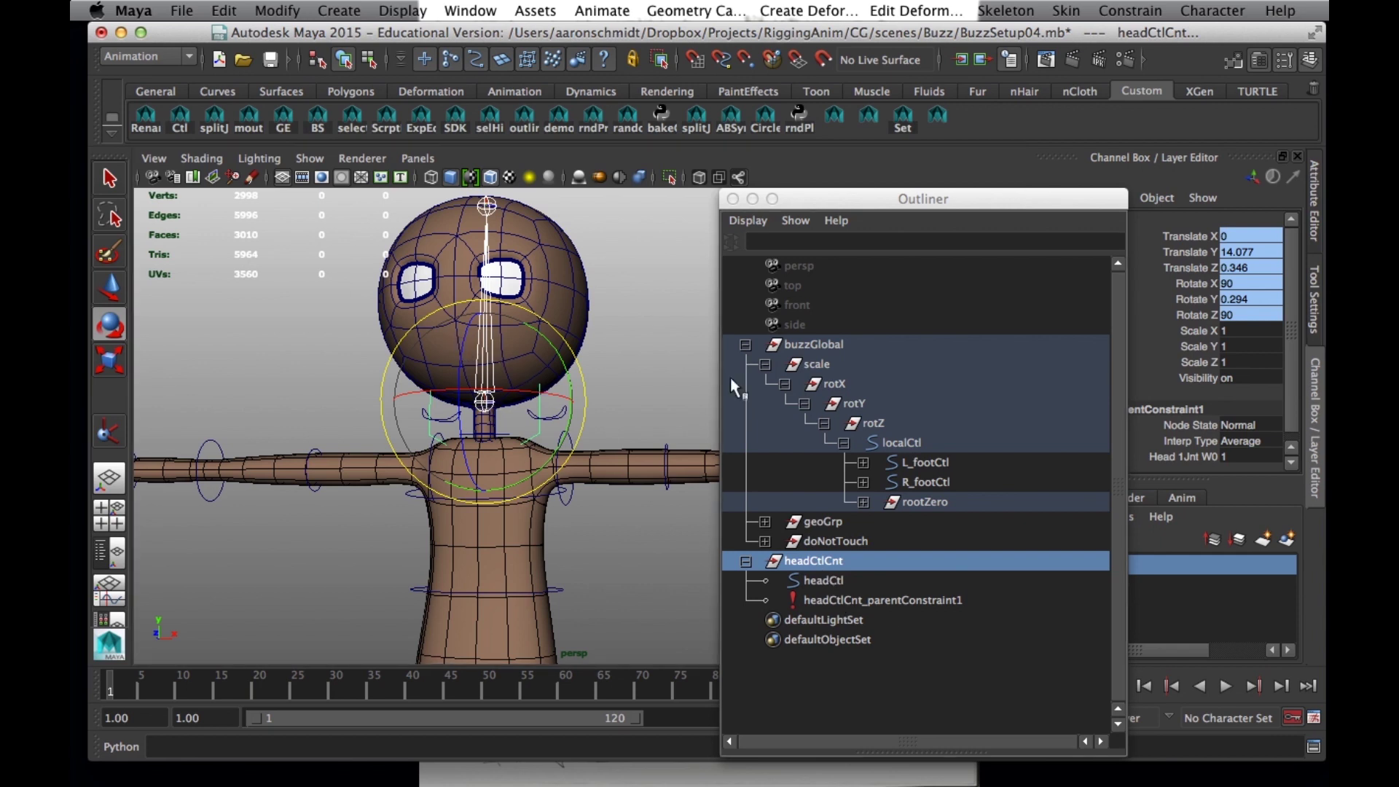
pyautogui.click(860, 599)
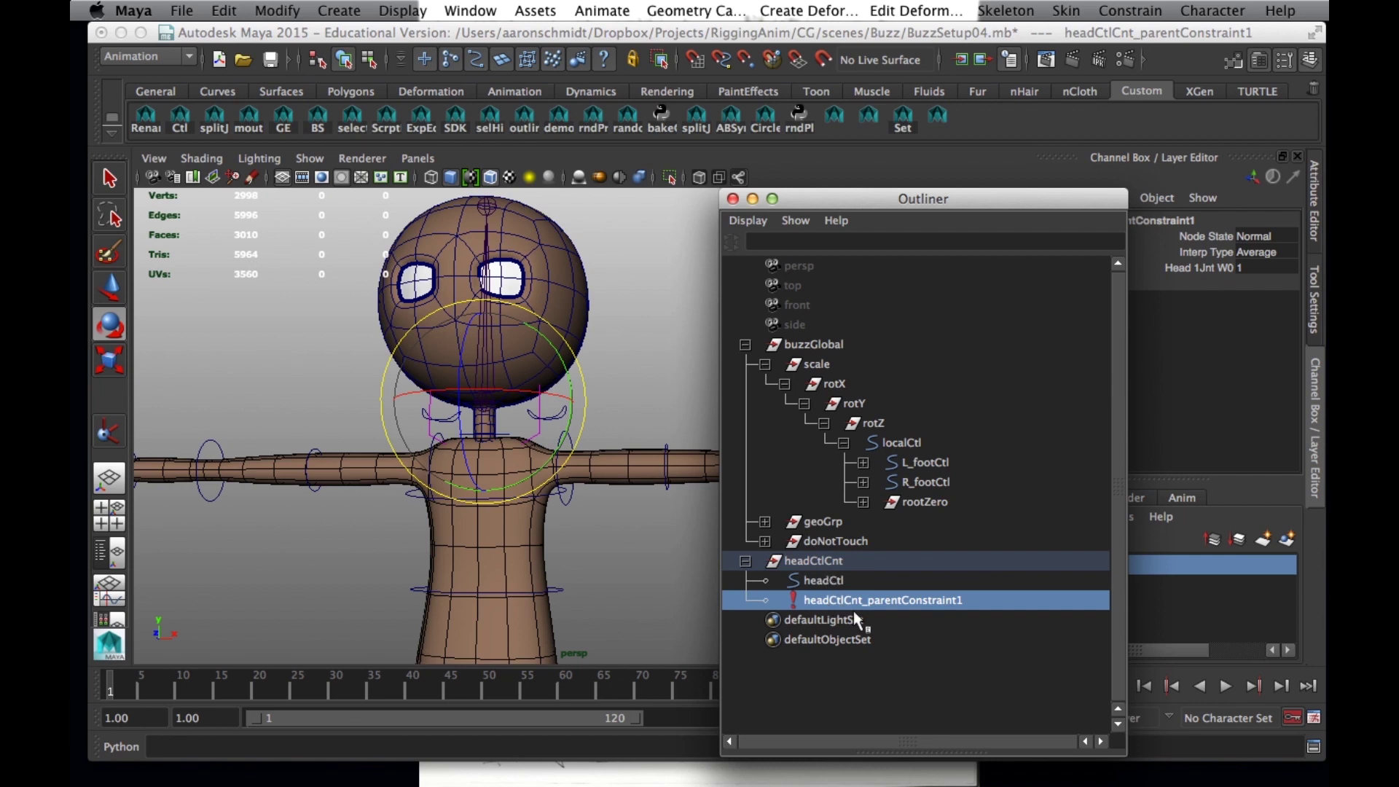
pyautogui.press('Delete')
# Rotate headCtl's control vertices so the hexagon lies flat under the head, enlarge it, adjust its height, and return to object mode.
pyautogui.keyDown('alt'); pyautogui.moveTo(551, 431); pyautogui.dragTo(530, 470); pyautogui.keyUp('alt')
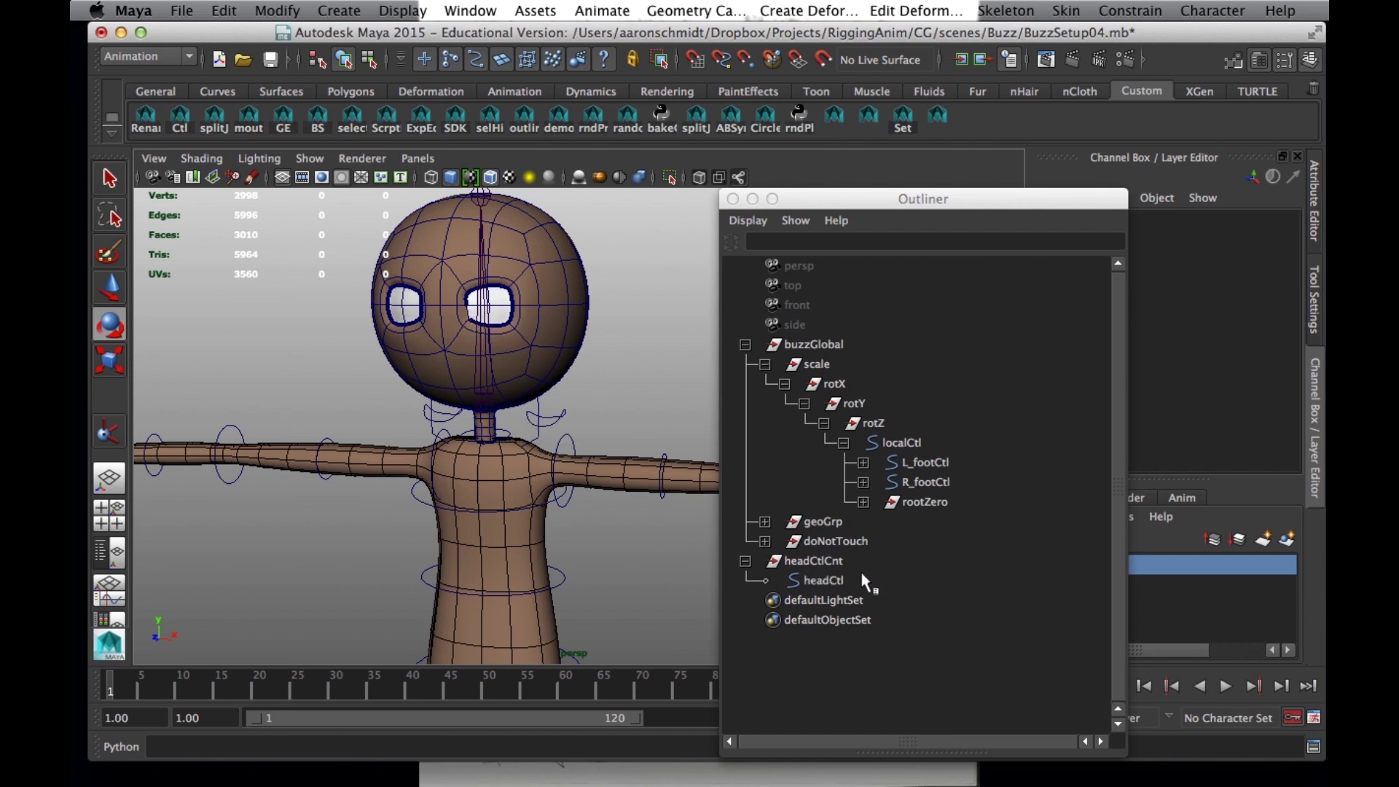
pyautogui.click(821, 578)
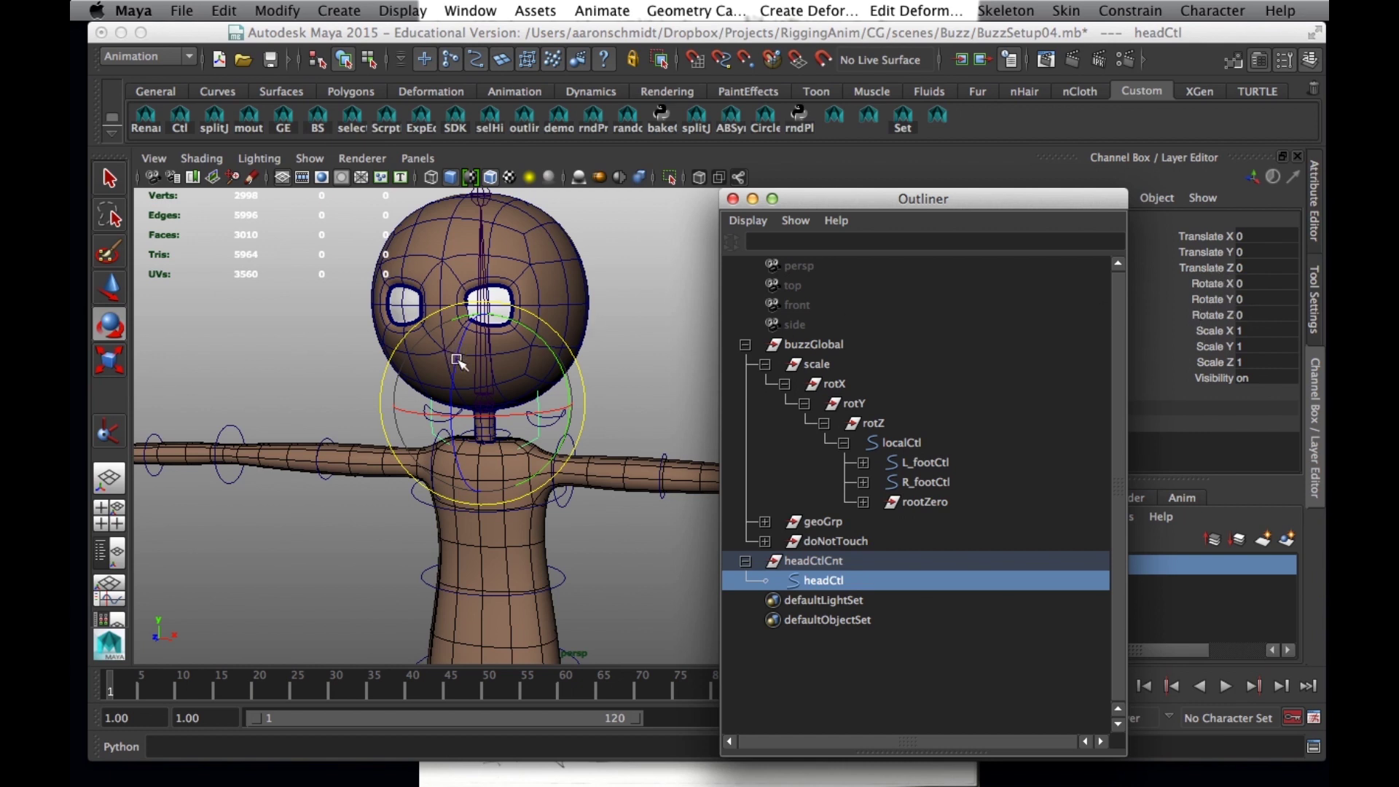
pyautogui.click(367, 57)
pyautogui.moveTo(361, 252); pyautogui.dragTo(626, 526)
pyautogui.moveTo(474, 384); pyautogui.dragTo(462, 339)
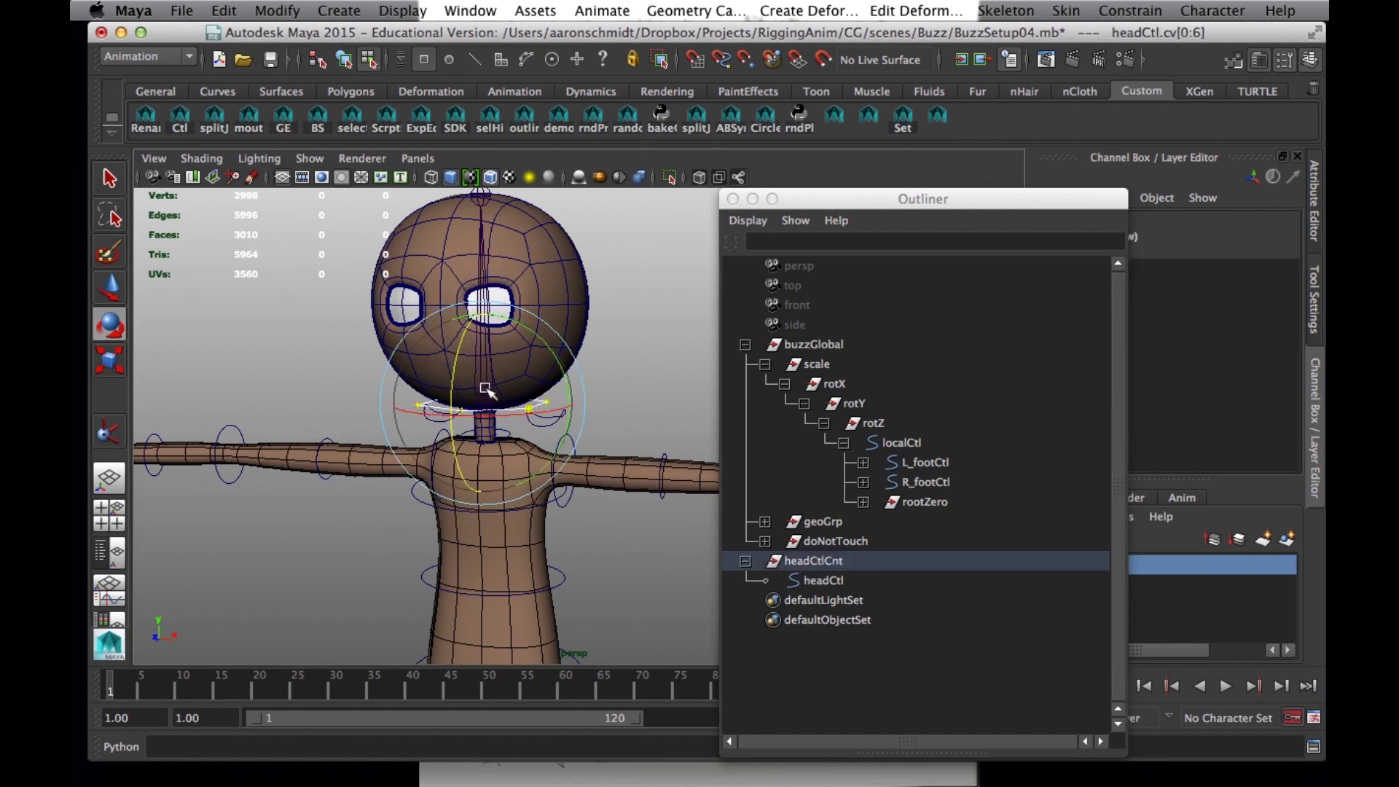
pyautogui.press('r')
pyautogui.moveTo(517, 401); pyautogui.dragTo(538, 399)
pyautogui.press('w')
pyautogui.moveTo(482, 309); pyautogui.dragTo(482, 300)
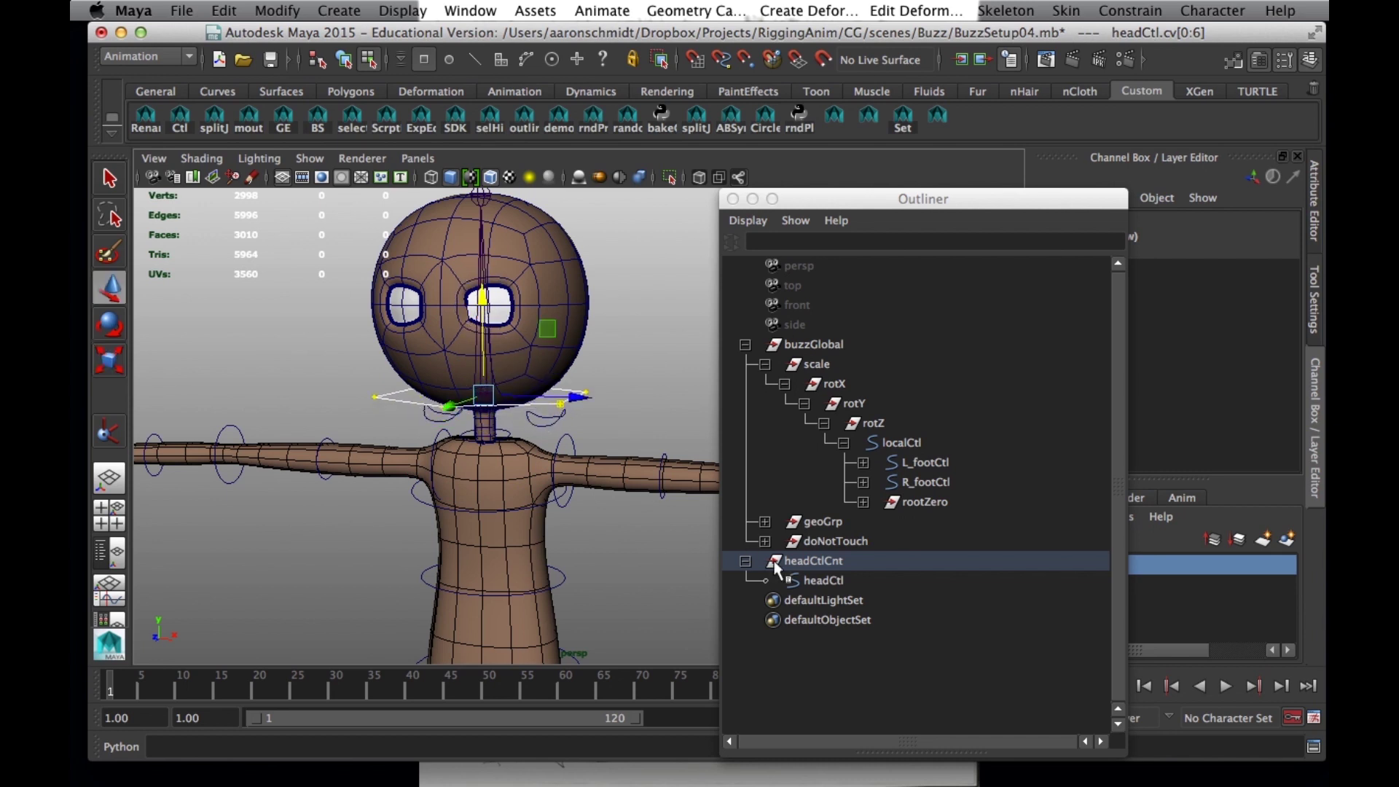
pyautogui.click(818, 582)
pyautogui.click(569, 398)
pyautogui.click(568, 401)
pyautogui.click(344, 60)
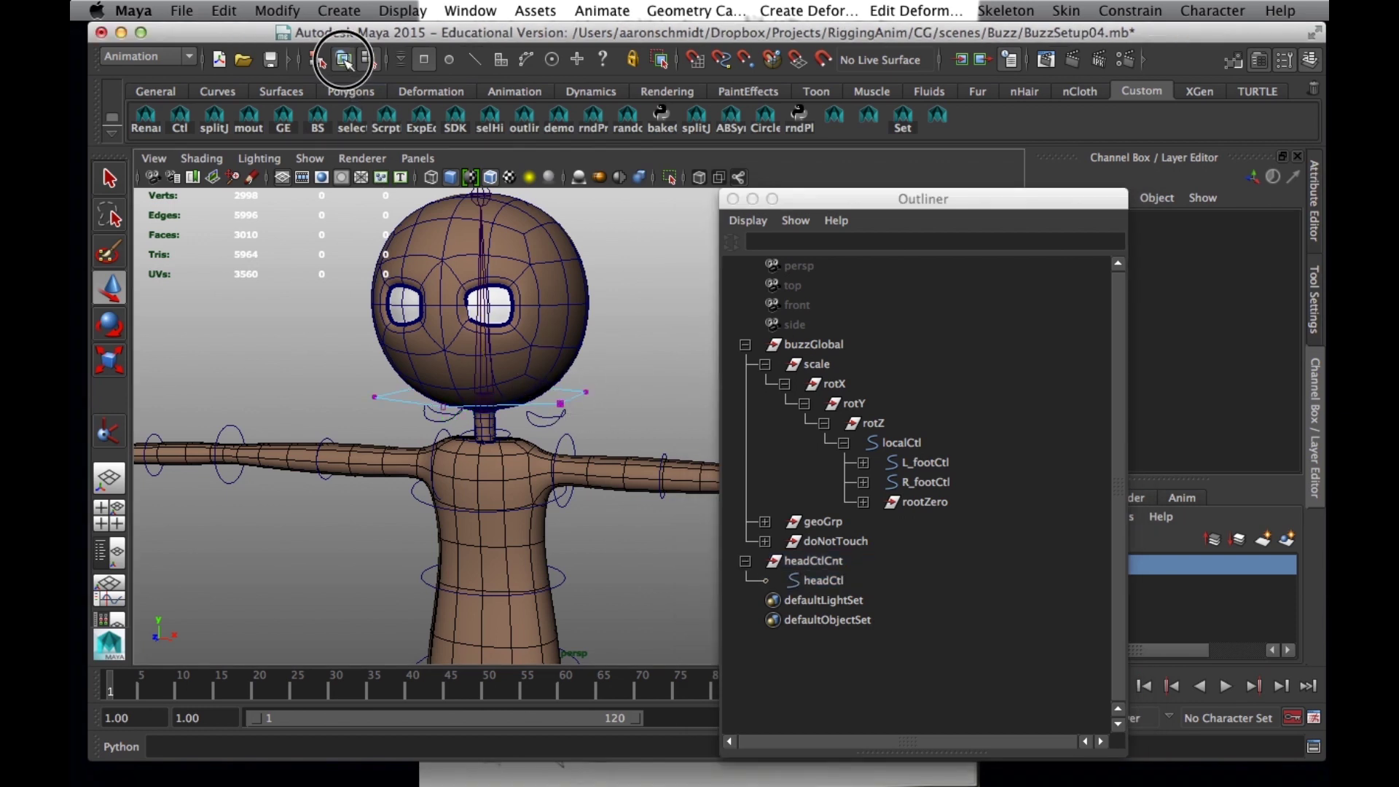
# Compare the rotation pivots of headCtl and the head joint.
pyautogui.press('e')
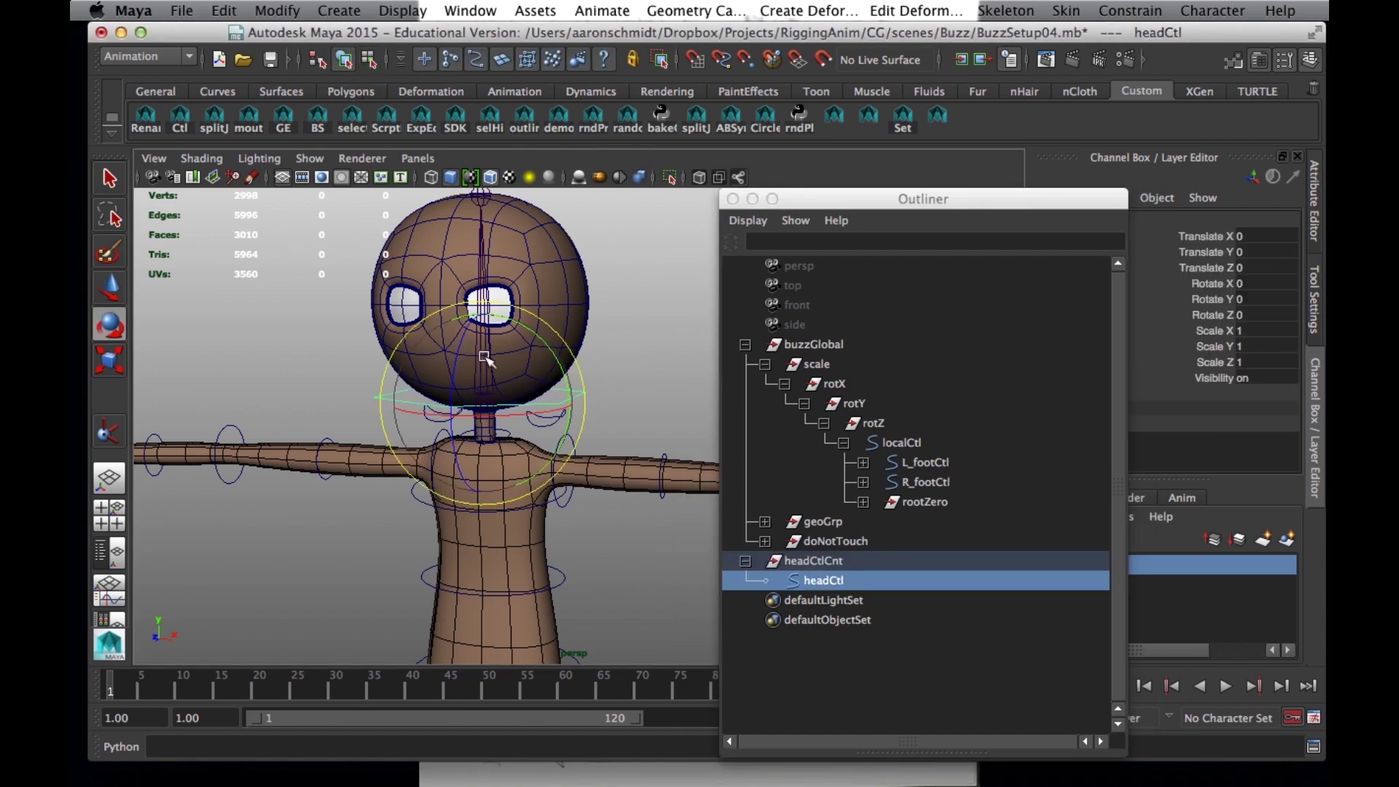
pyautogui.click(673, 342)
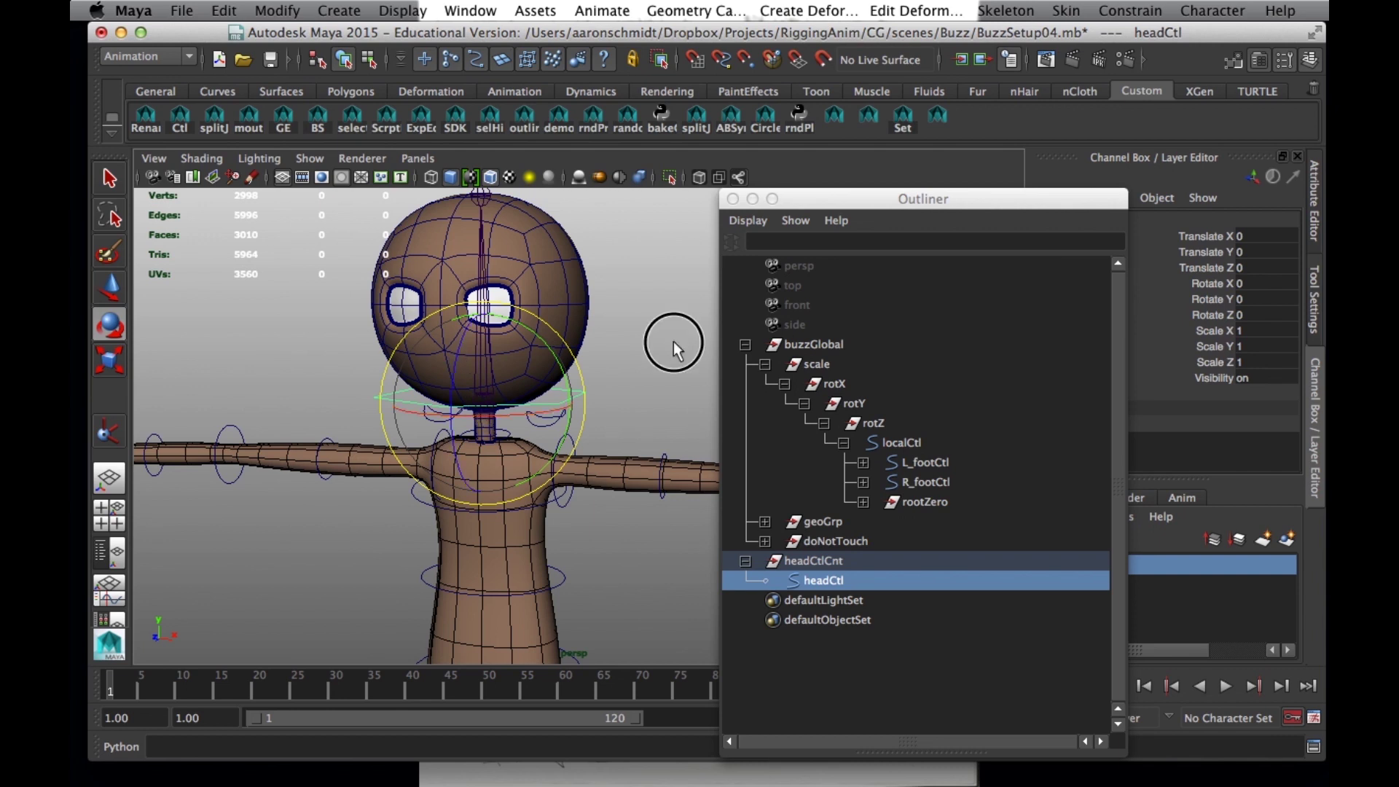
pyautogui.click(481, 350)
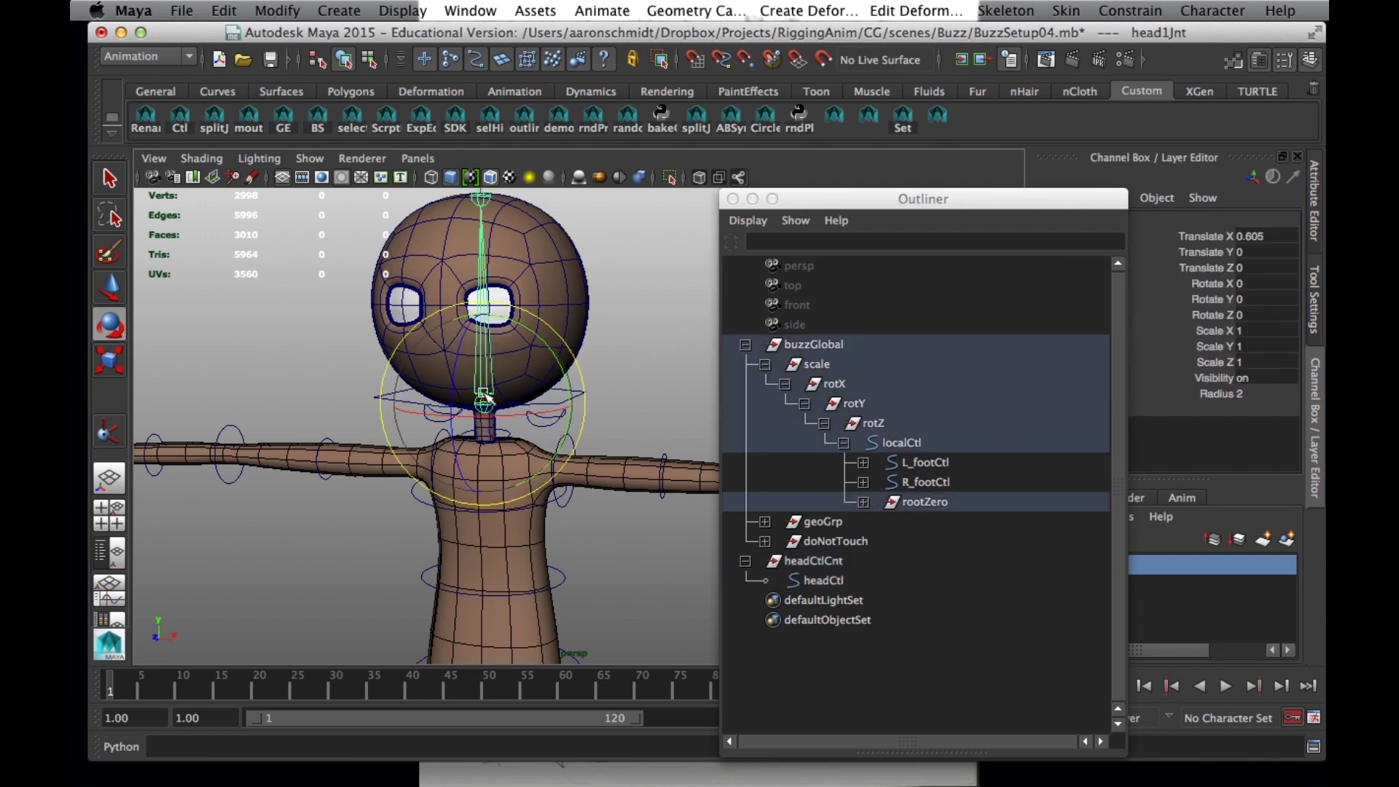
pyautogui.click(649, 310)
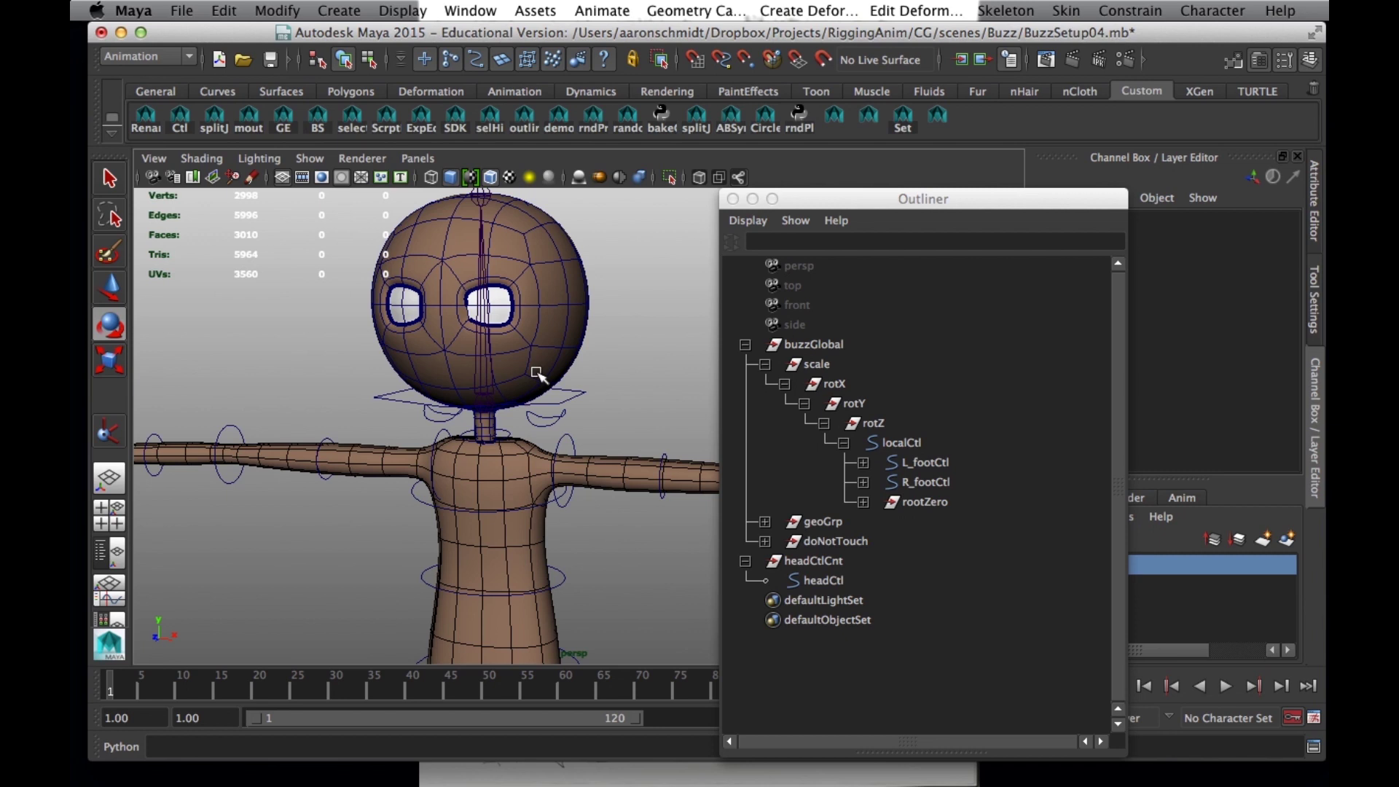
pyautogui.keyDown('alt'); pyautogui.moveTo(643, 418); pyautogui.dragTo(600, 394); pyautogui.keyUp('alt')
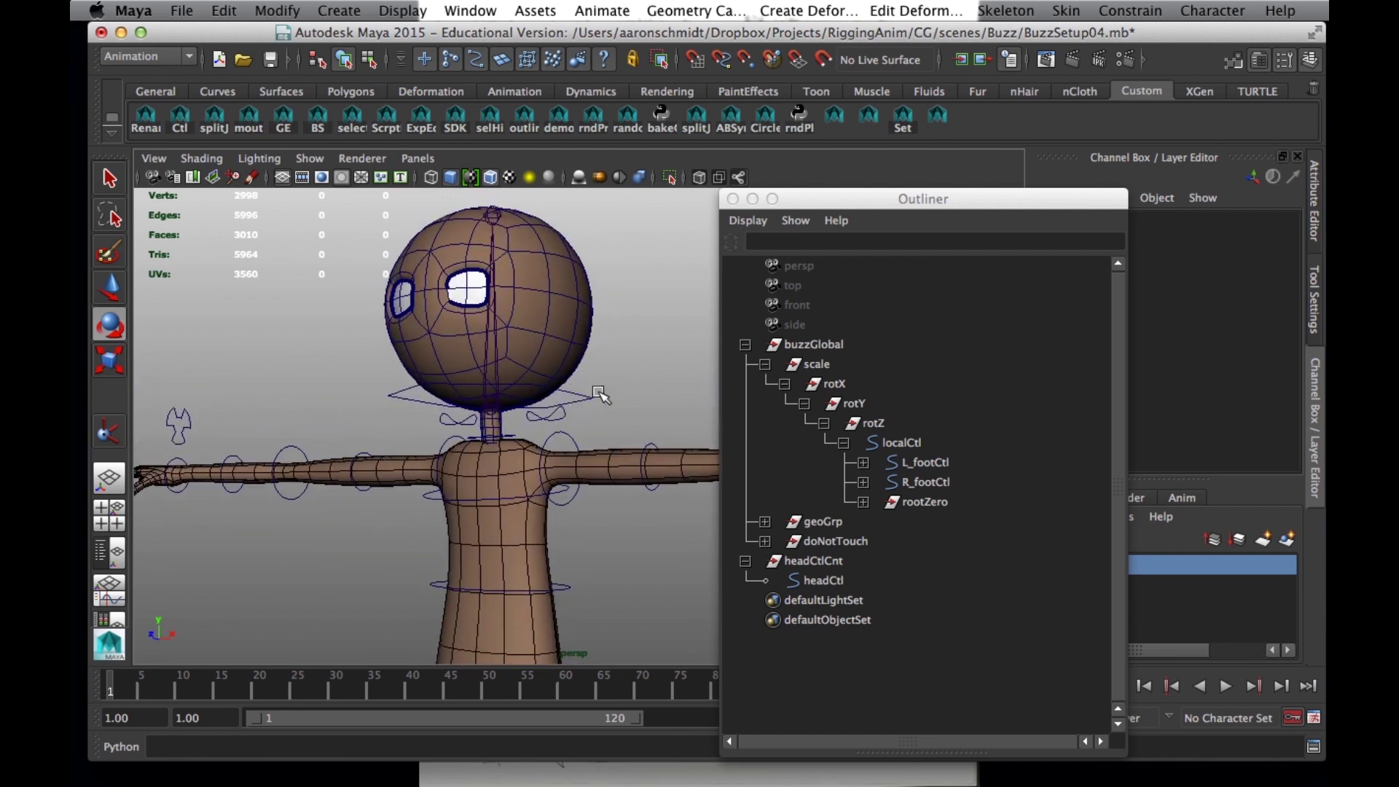
# Orient-constrain the head joint to headCtl with Maintain offset on and all axes constrained.
pyautogui.click(601, 394)
pyautogui.keyDown('alt'); pyautogui.moveTo(568, 545); pyautogui.dragTo(589, 578); pyautogui.keyUp('alt')
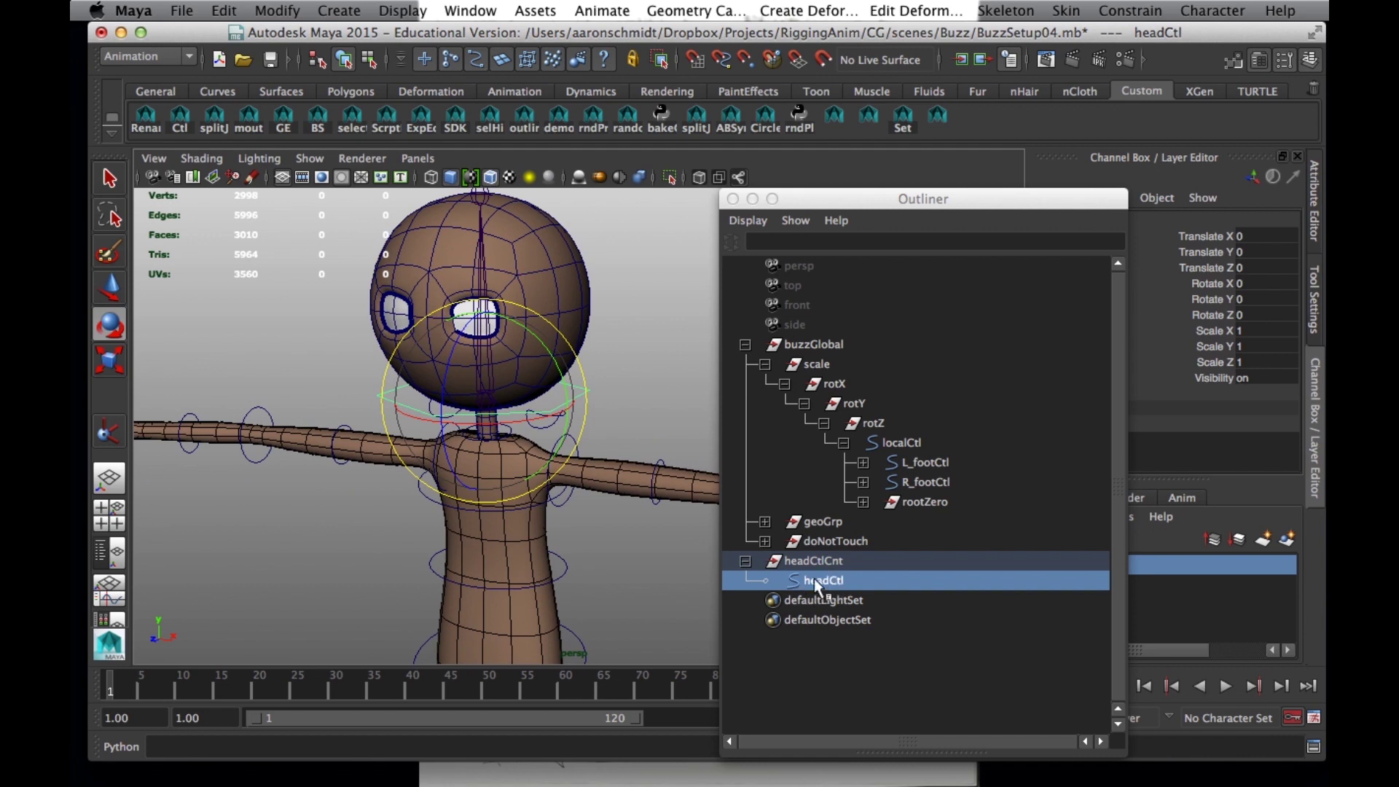
pyautogui.press('q')
pyautogui.click(492, 358)
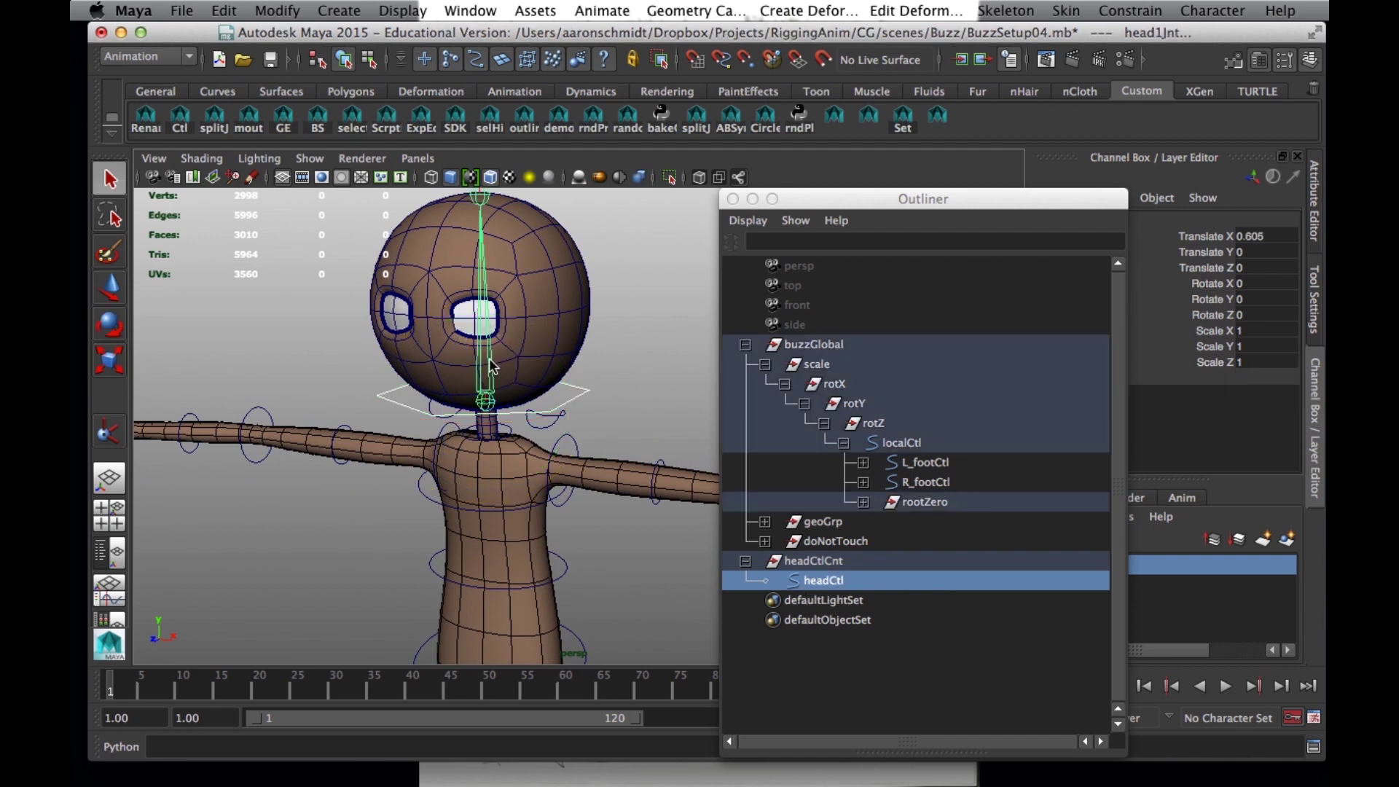
pyautogui.click(1132, 10)
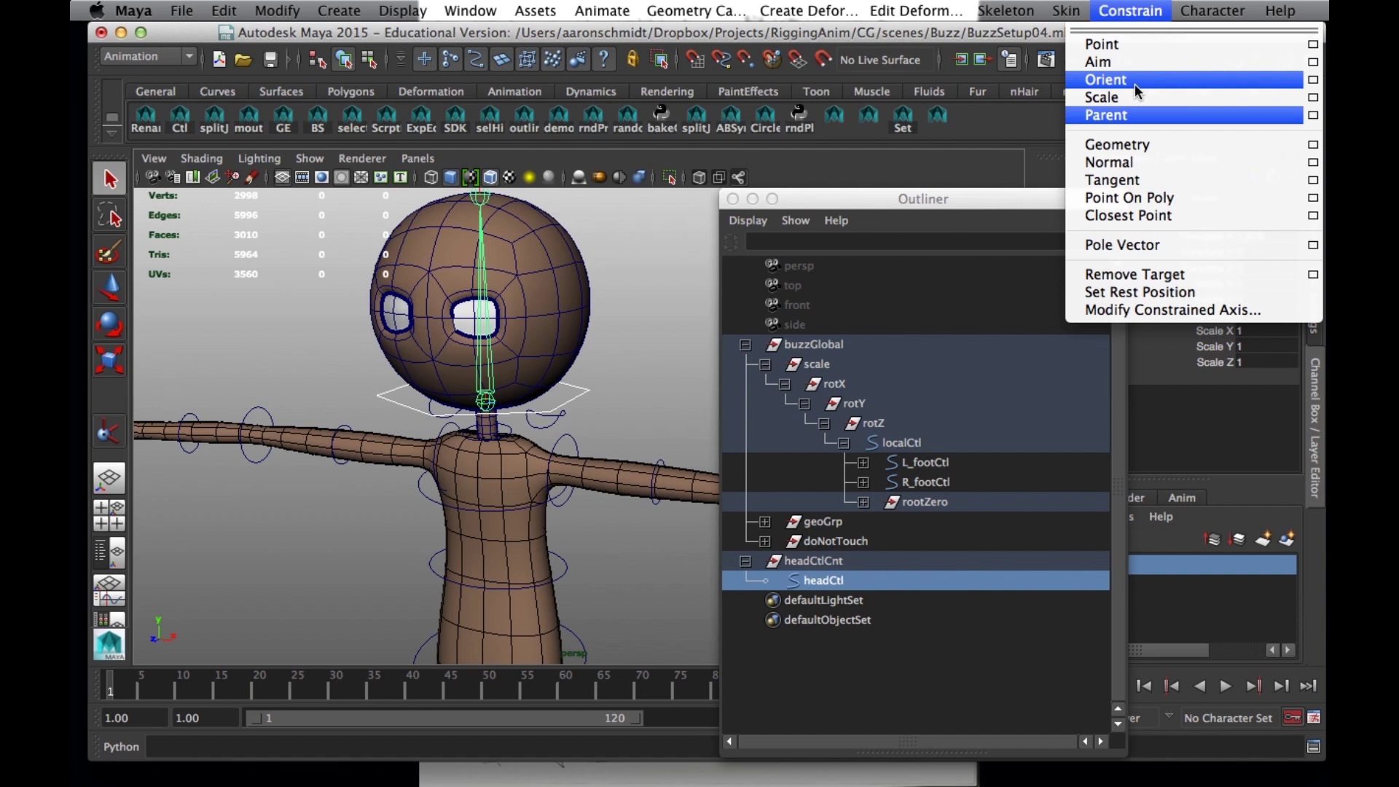
pyautogui.click(1312, 80)
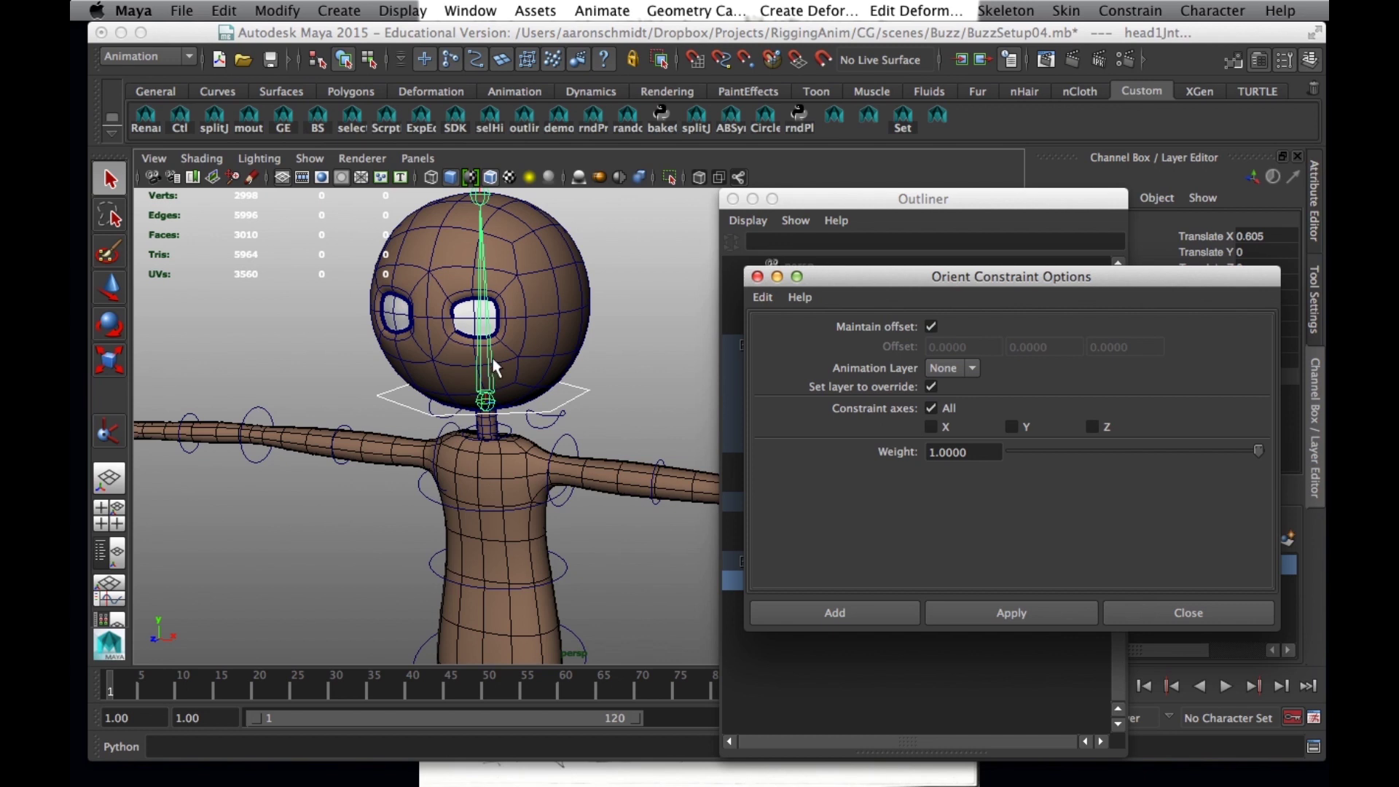
pyautogui.click(864, 613)
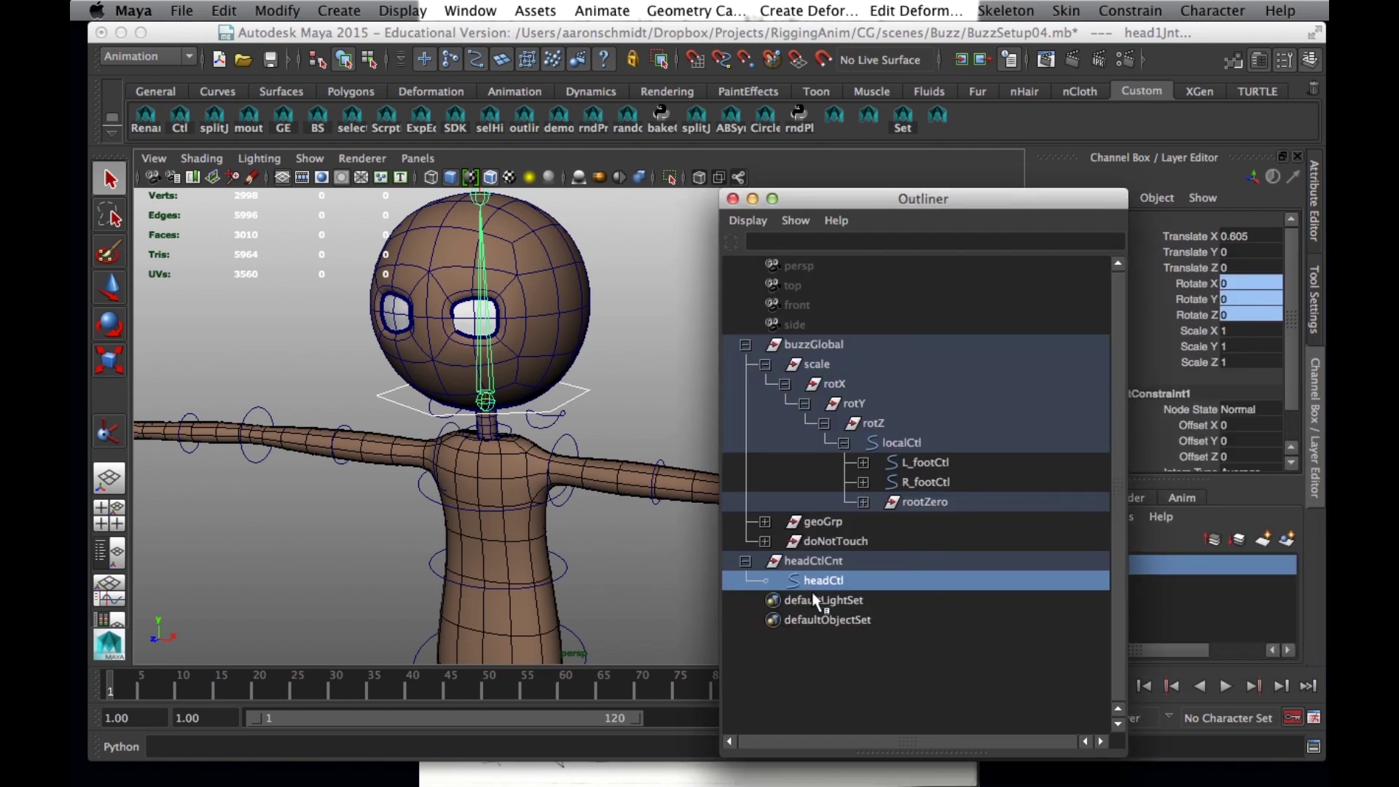
# Reselect headCtl and the head joint, and uncover the Channel Box to inspect the joint's constrained rotation channels.
pyautogui.click(624, 421)
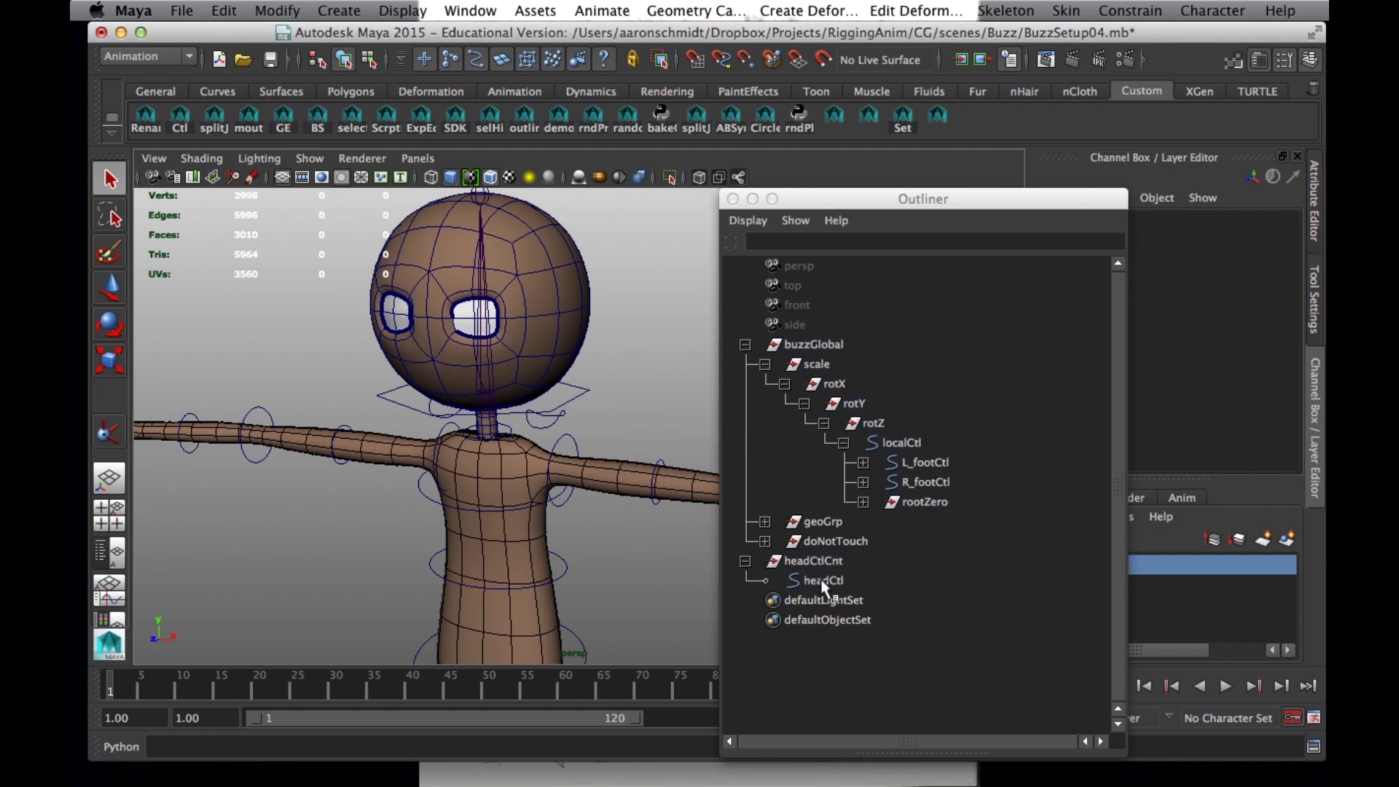
pyautogui.click(822, 581)
pyautogui.keyDown('shift'); pyautogui.click(488, 370); pyautogui.keyUp('shift')
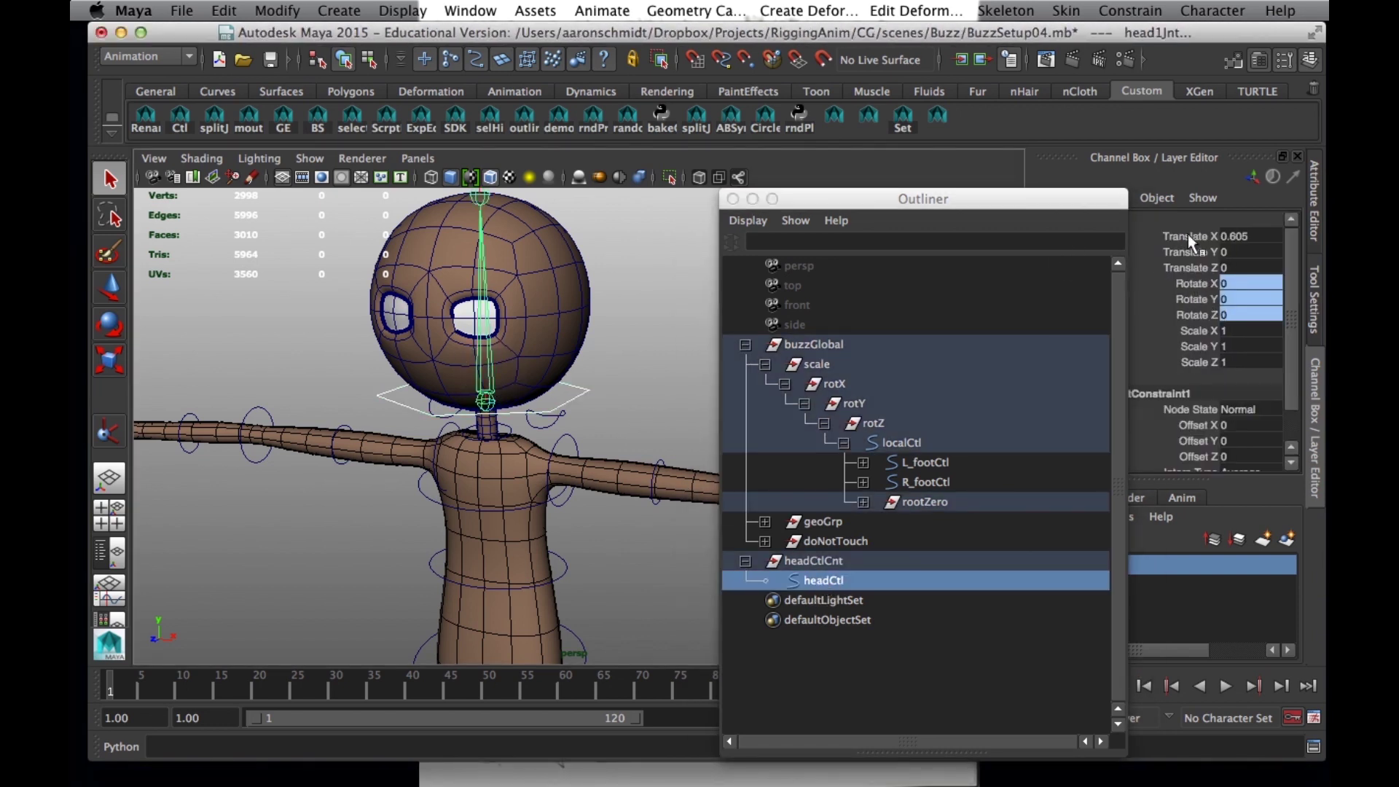
pyautogui.moveTo(1095, 206); pyautogui.dragTo(977, 206)
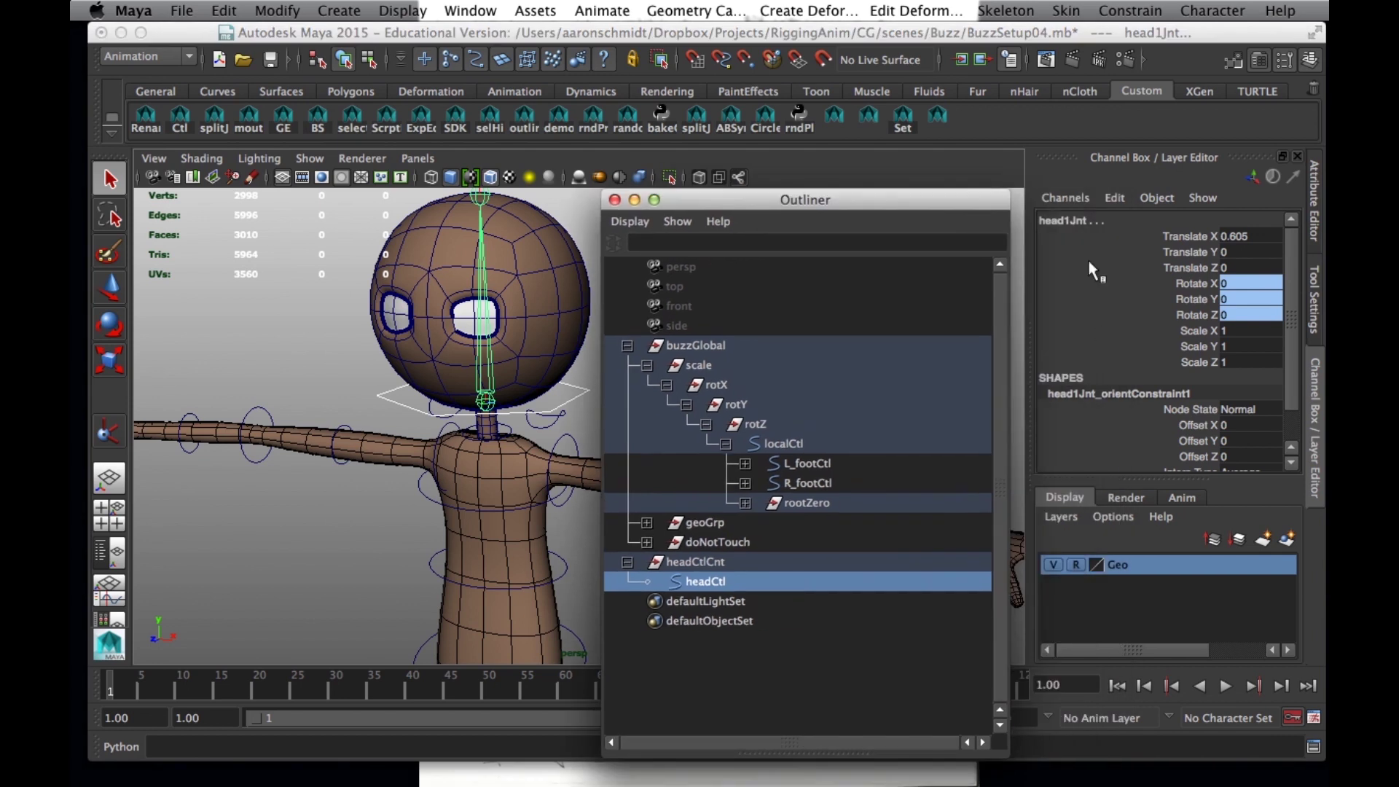
# Select the head joint, check its constrained rotation channels, and locate its orient constraint under head1Jnt in the Outliner.
pyautogui.click(489, 375)
pyautogui.click(487, 383)
pyautogui.moveTo(1188, 284); pyautogui.dragTo(1180, 313)
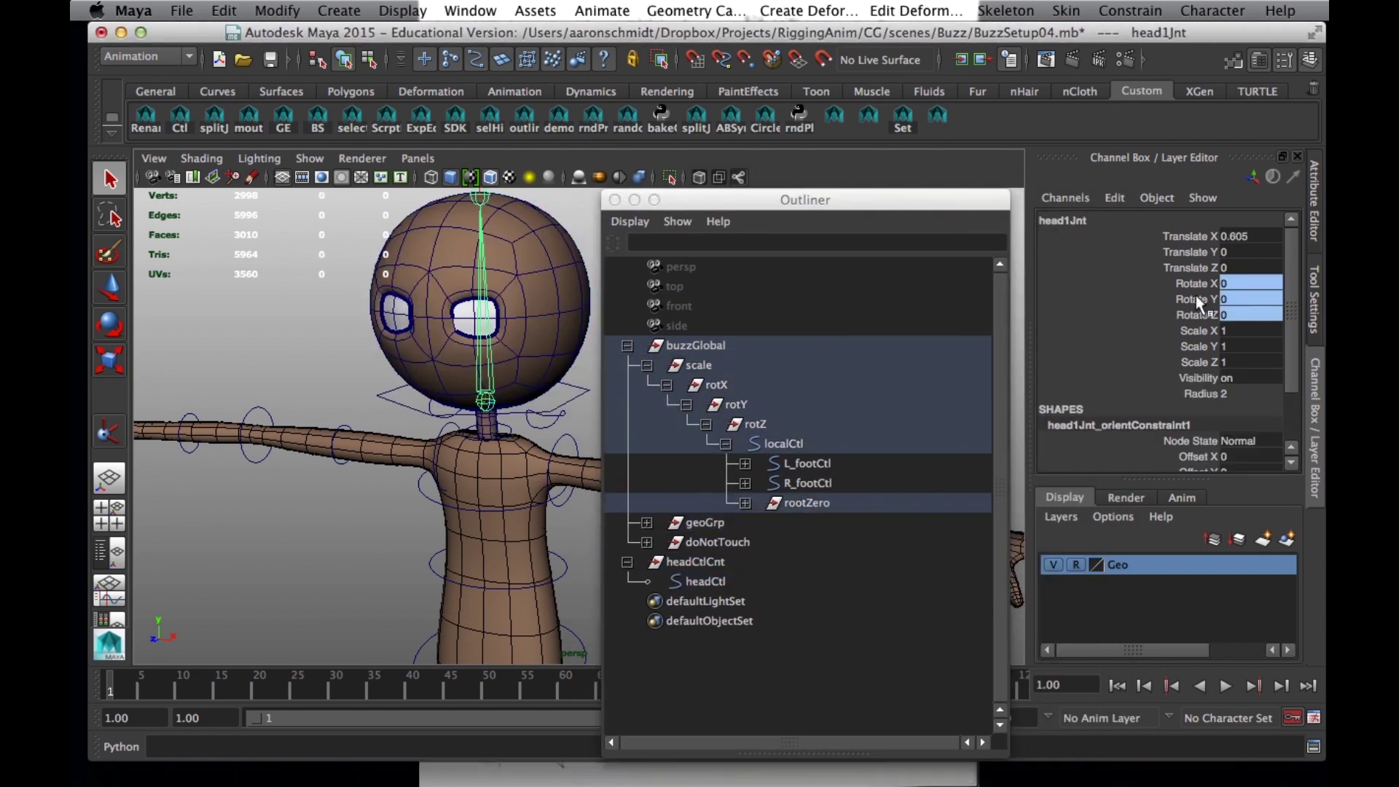
pyautogui.press('f')
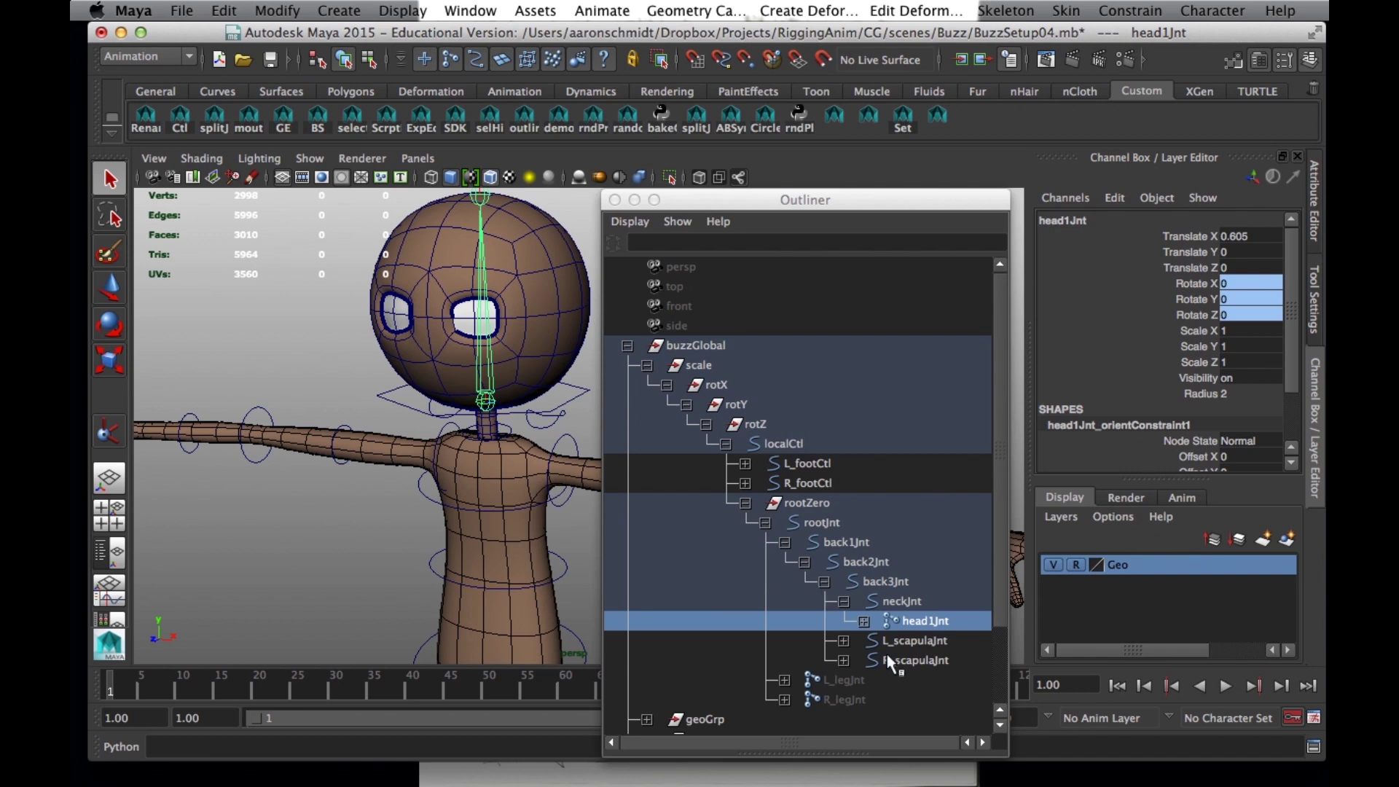
pyautogui.click(864, 622)
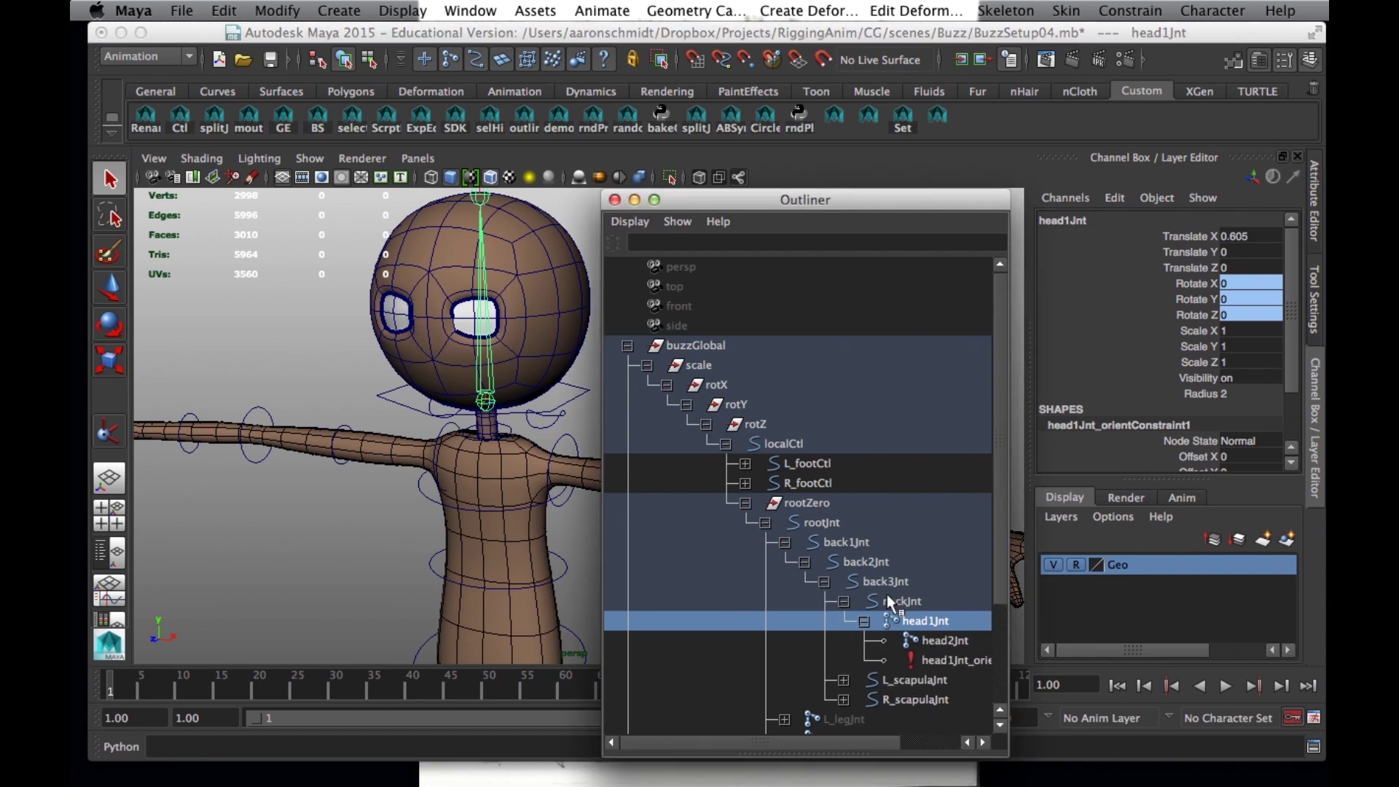
pyautogui.click(865, 621)
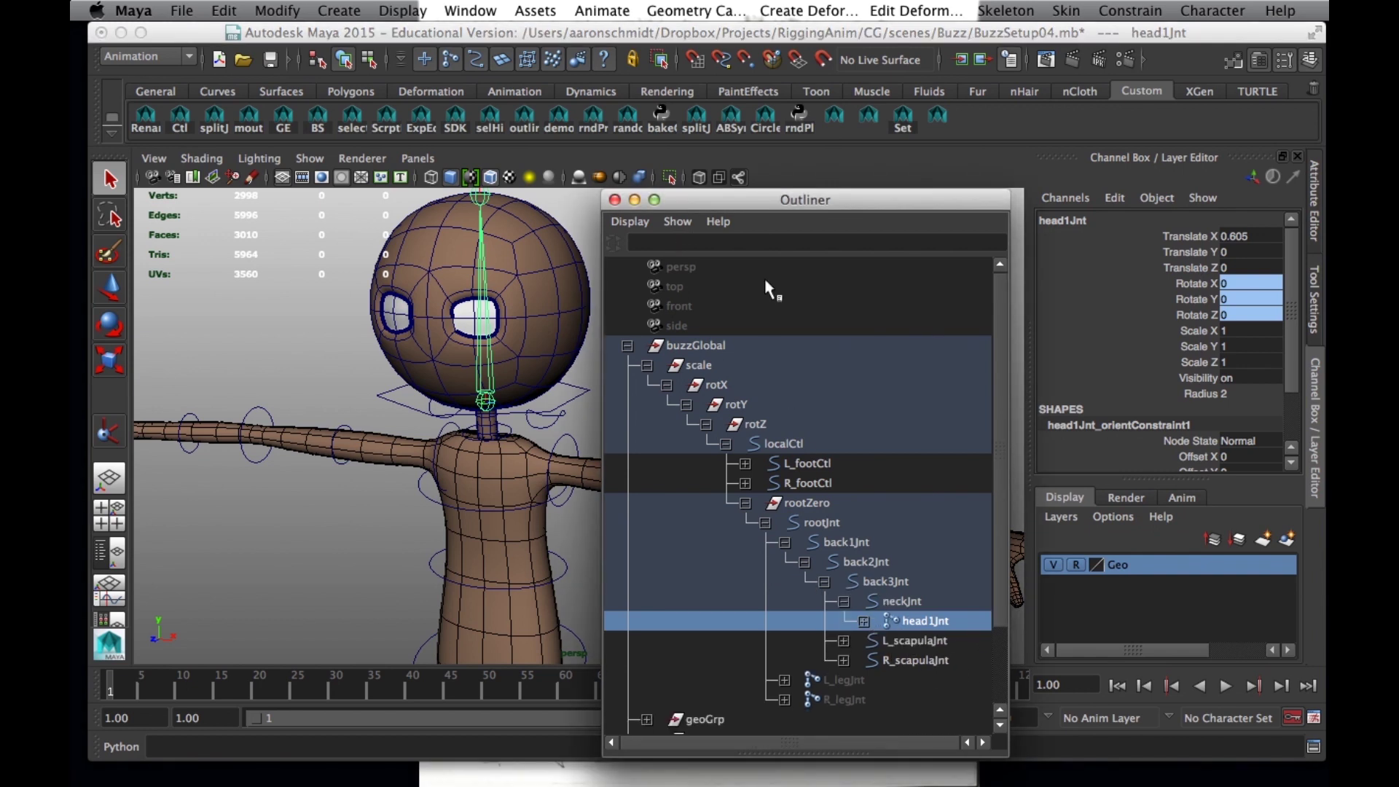
# Test-rotate back2Jnt to see how the head and its control follow the spine, and undo the rotation.
pyautogui.moveTo(755, 209); pyautogui.dragTo(904, 264)
pyautogui.click(634, 540)
pyautogui.click(572, 544)
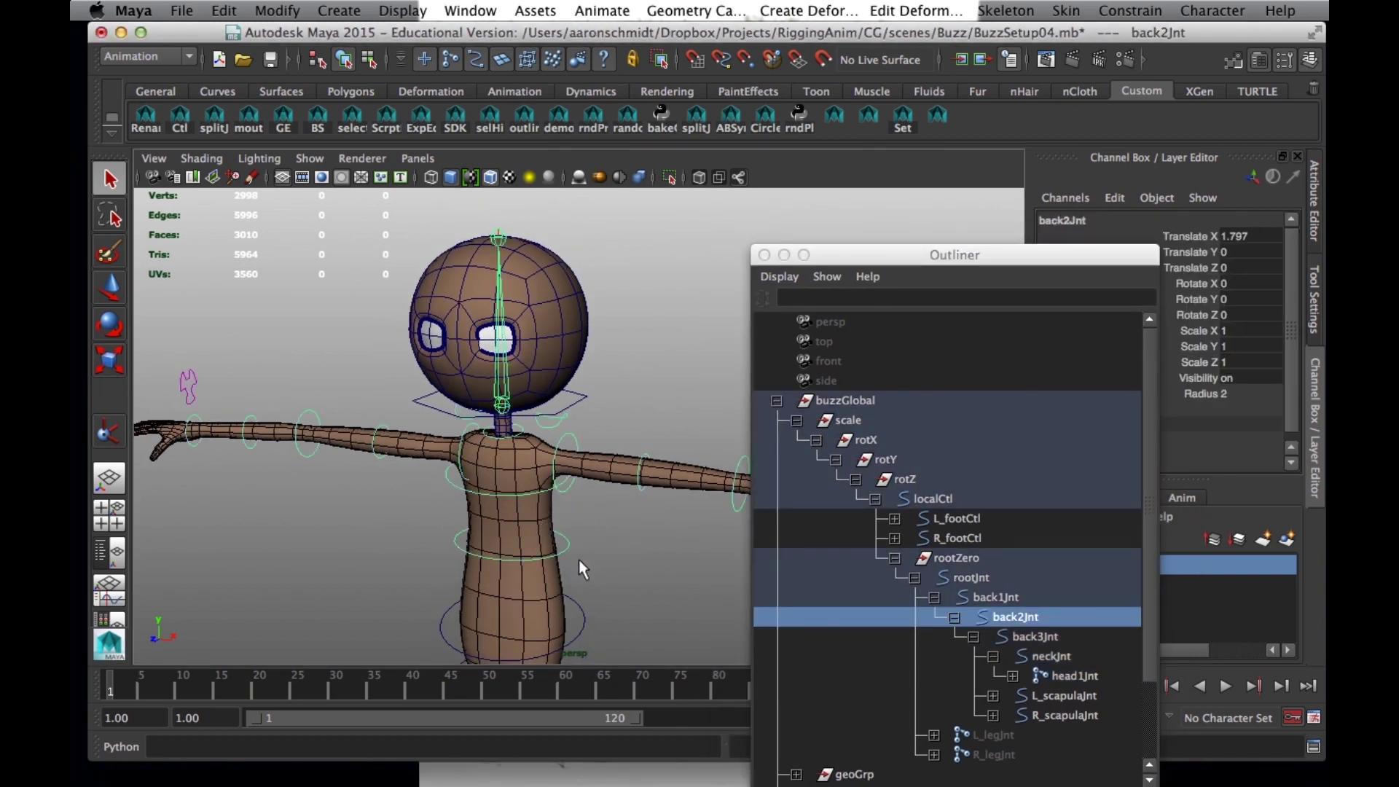
pyautogui.press('e')
pyautogui.moveTo(581, 508)
pyautogui.mouseDown()
pyautogui.moveTo(600, 556)
pyautogui.moveTo(572, 581)
pyautogui.moveTo(562, 489)
pyautogui.moveTo(596, 518)
pyautogui.moveTo(558, 493)
pyautogui.mouseUp()
pyautogui.hotkey('ctrl', 'z')
# Point-constrain headCtlCnt to neckJnt with Maintain offset on and all axes constrained.
pyautogui.moveTo(866, 256); pyautogui.dragTo(876, 156)
pyautogui.click(963, 515)
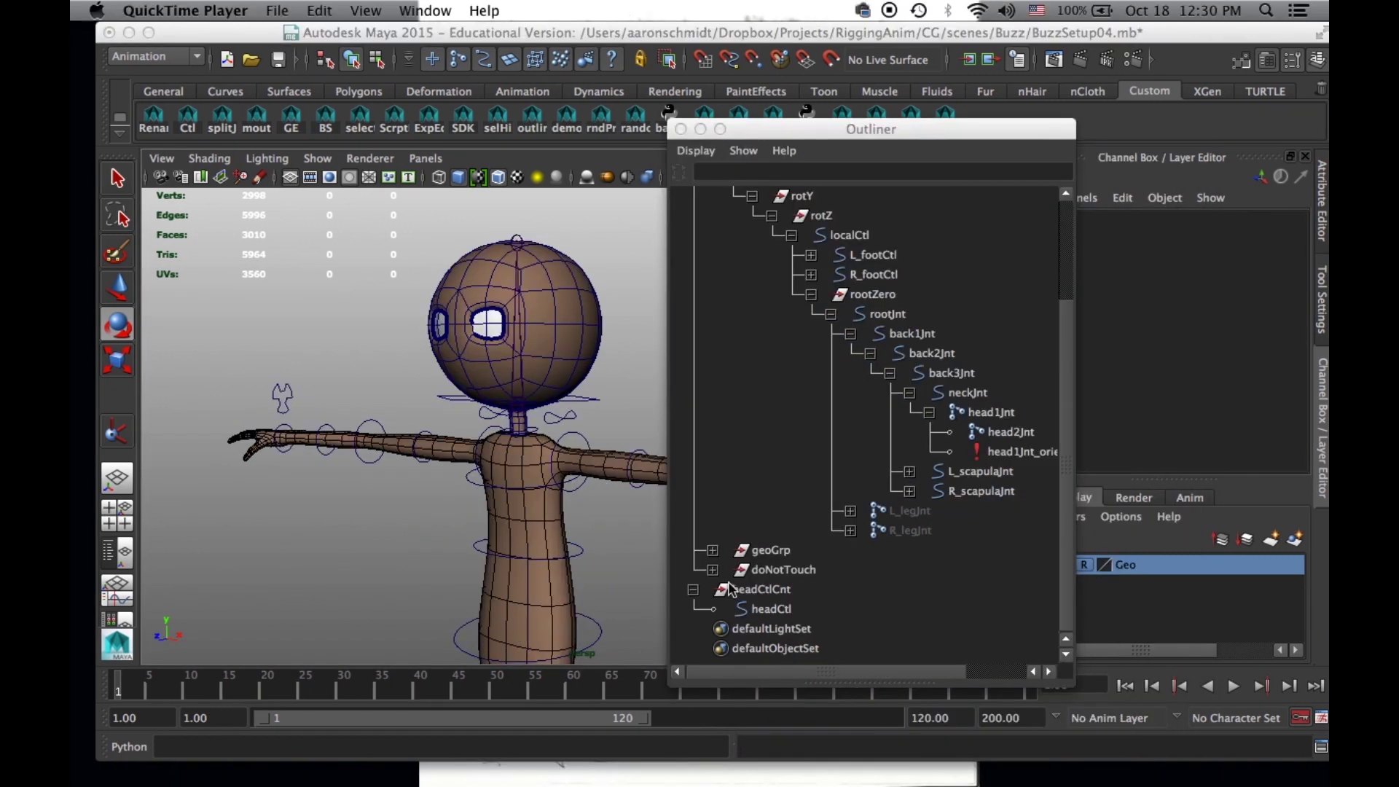
pyautogui.keyDown('alt'); pyautogui.moveTo(379, 450); pyautogui.dragTo(472, 443); pyautogui.keyUp('alt')
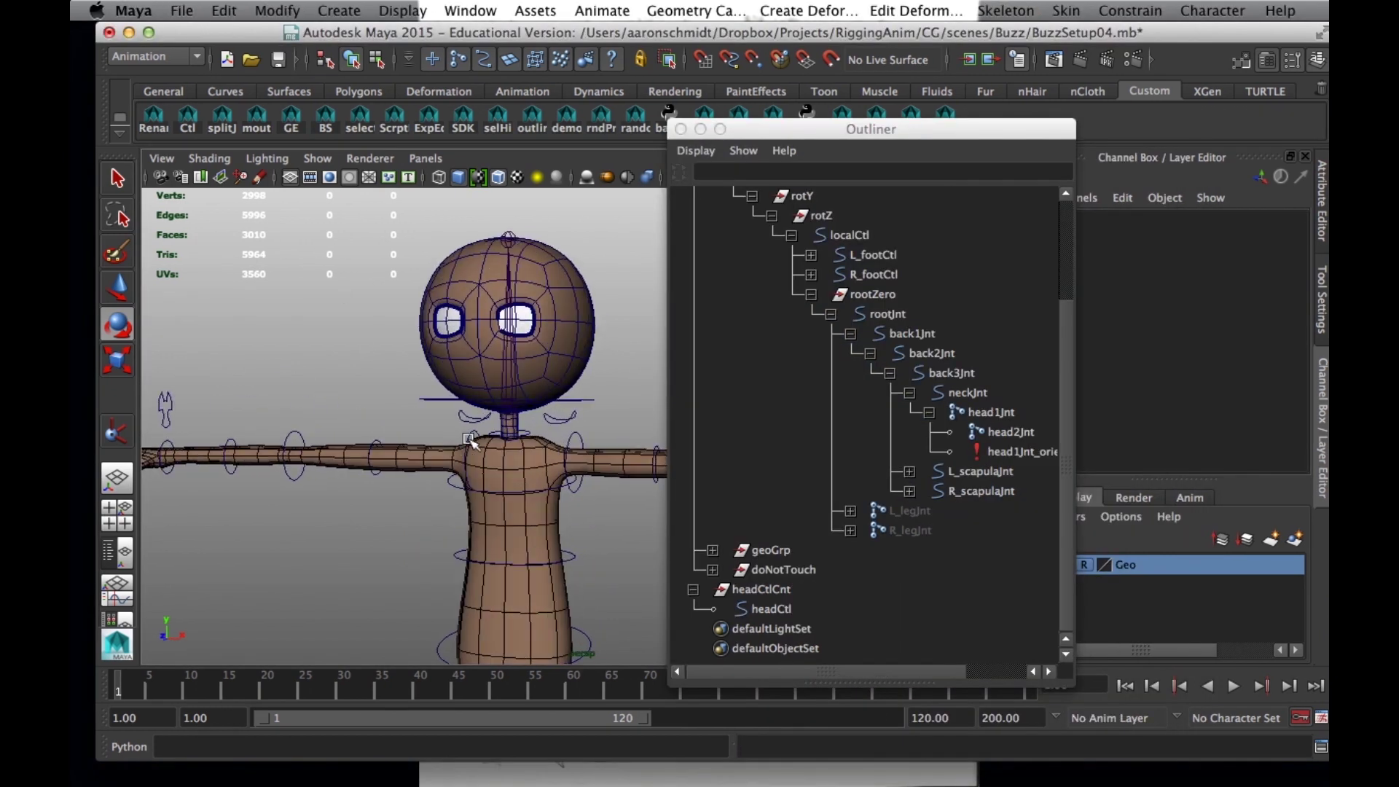
pyautogui.click(516, 384)
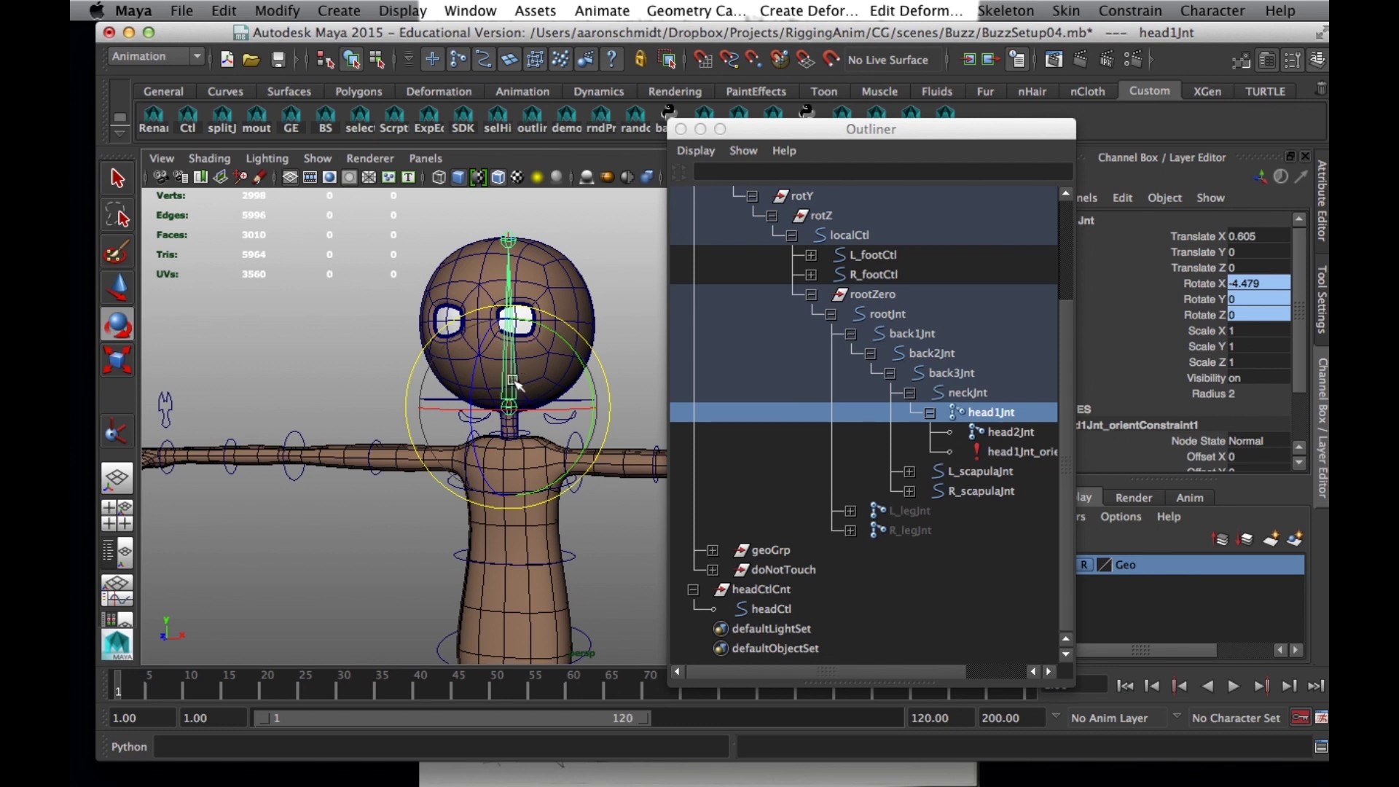
pyautogui.click(317, 371)
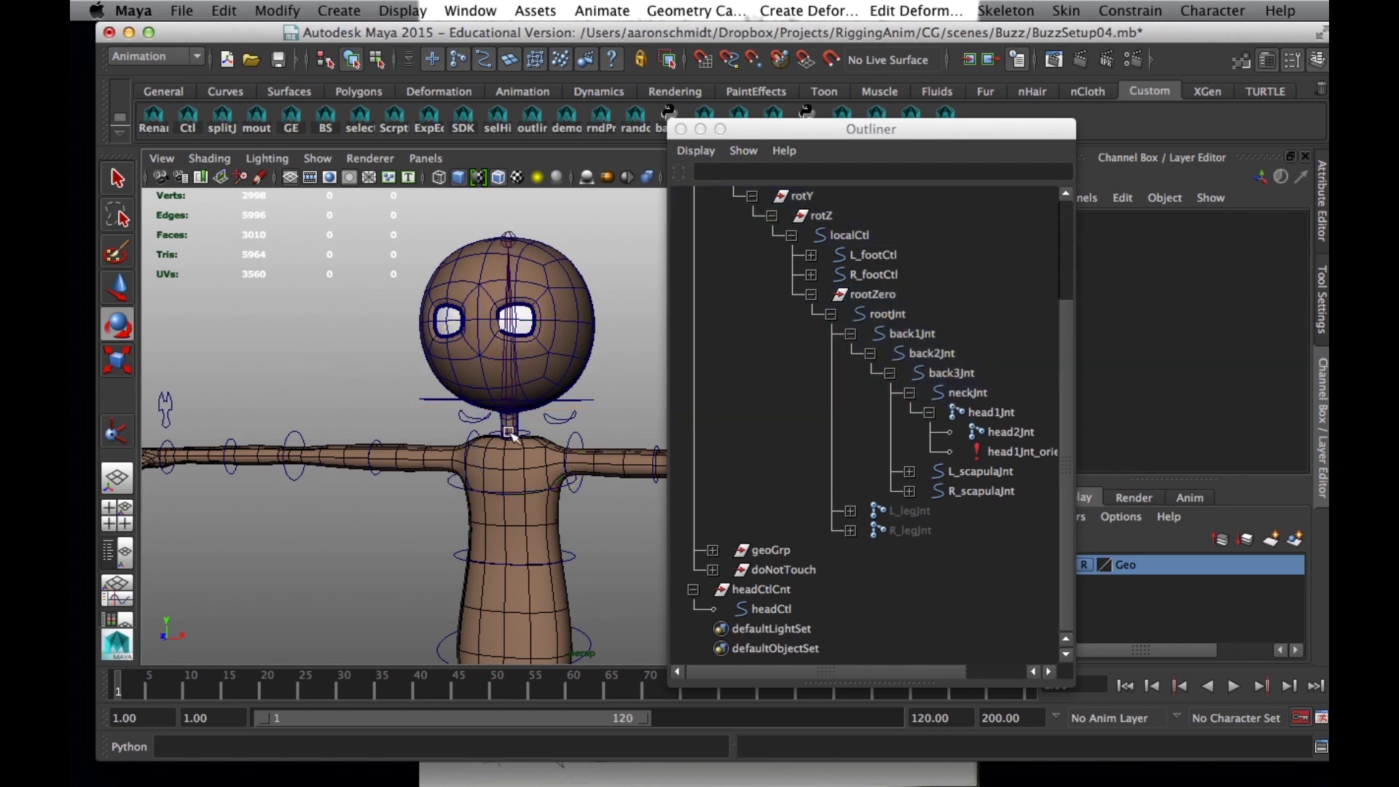
pyautogui.click(533, 438)
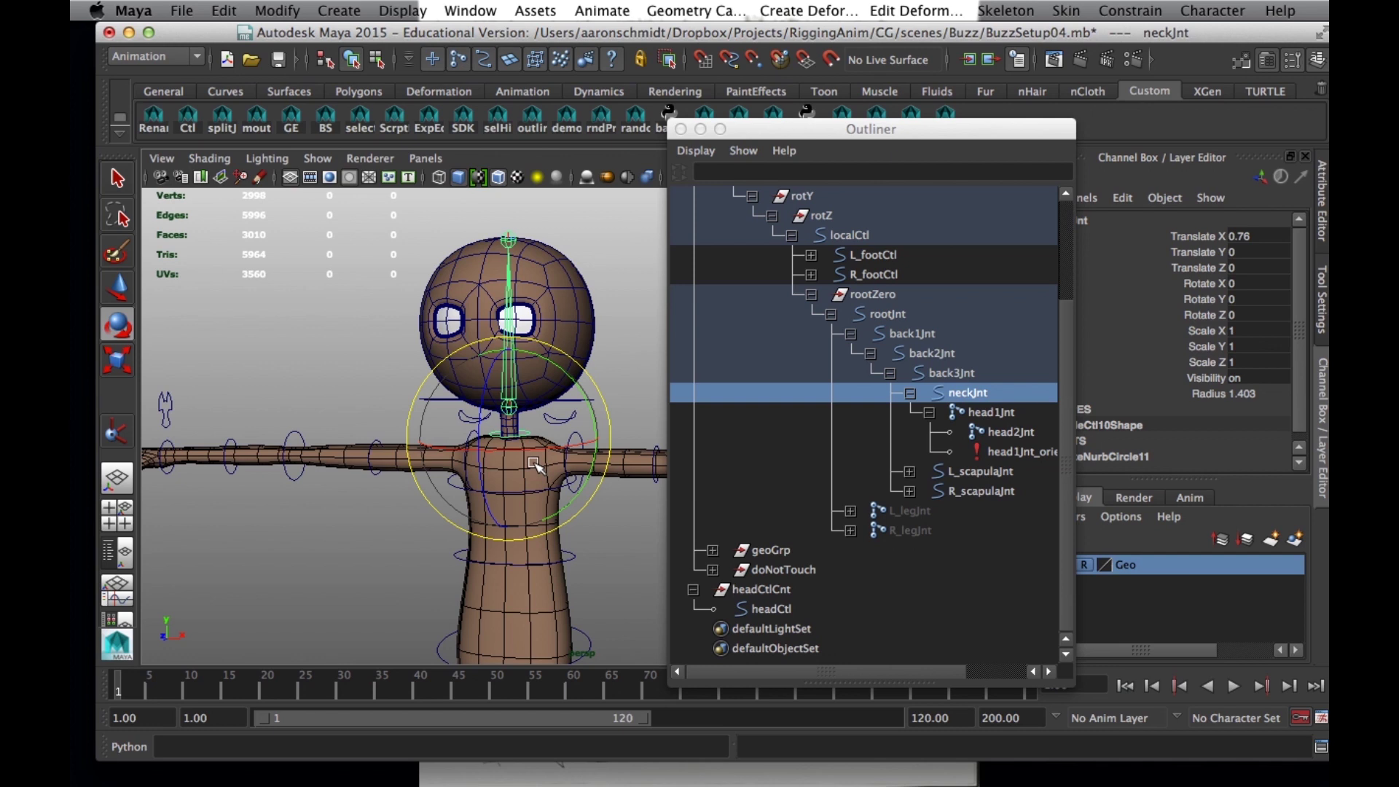
pyautogui.keyDown('ctrl'); pyautogui.click(764, 591); pyautogui.keyUp('ctrl')
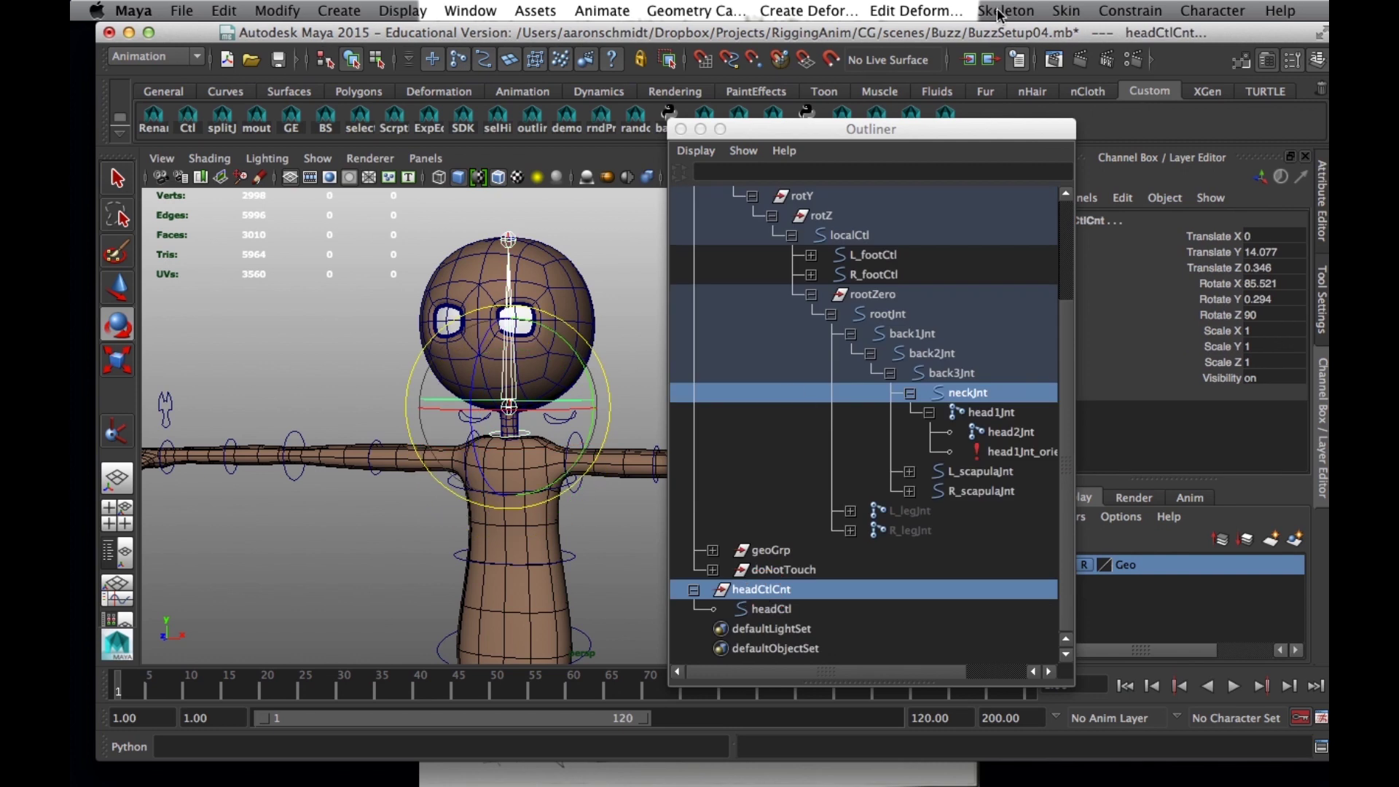
pyautogui.click(1129, 11)
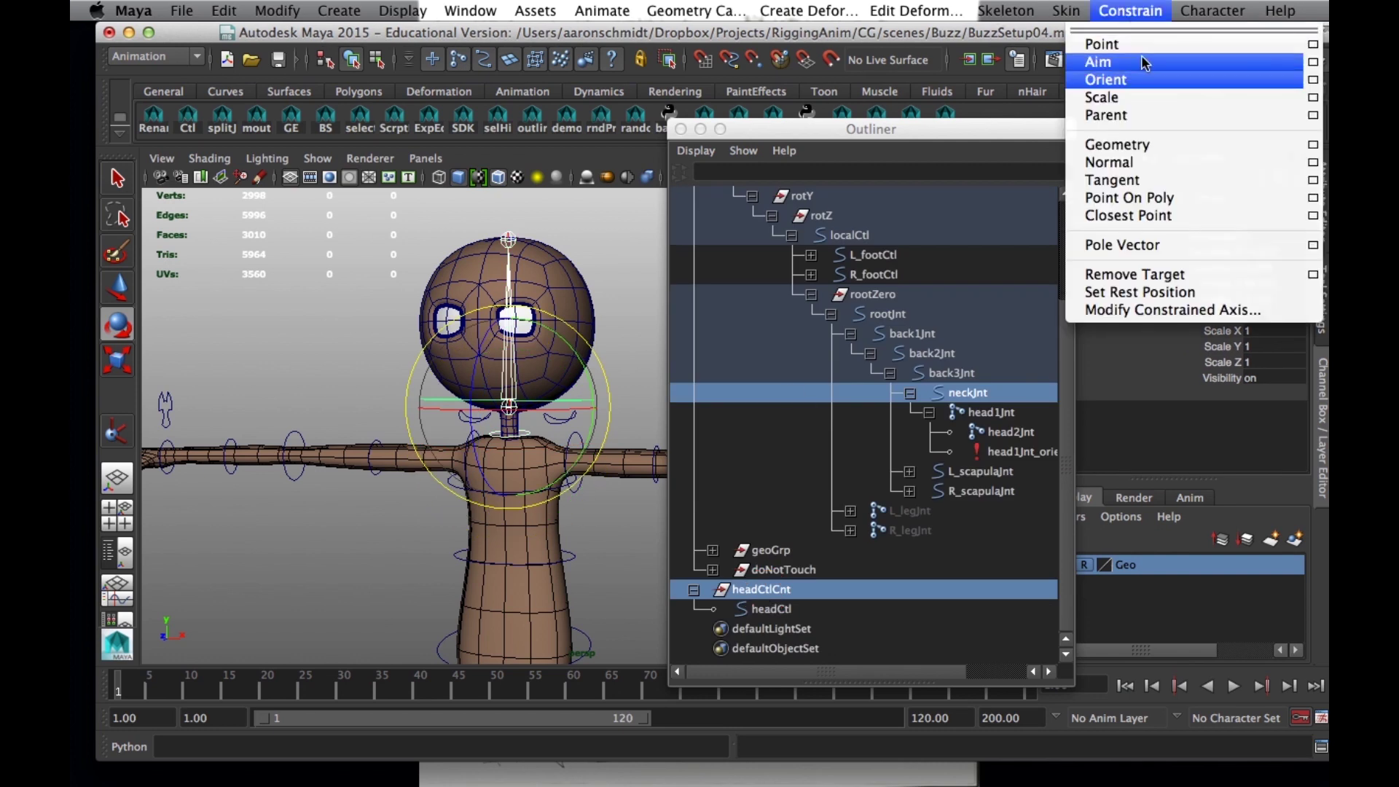
pyautogui.click(1312, 45)
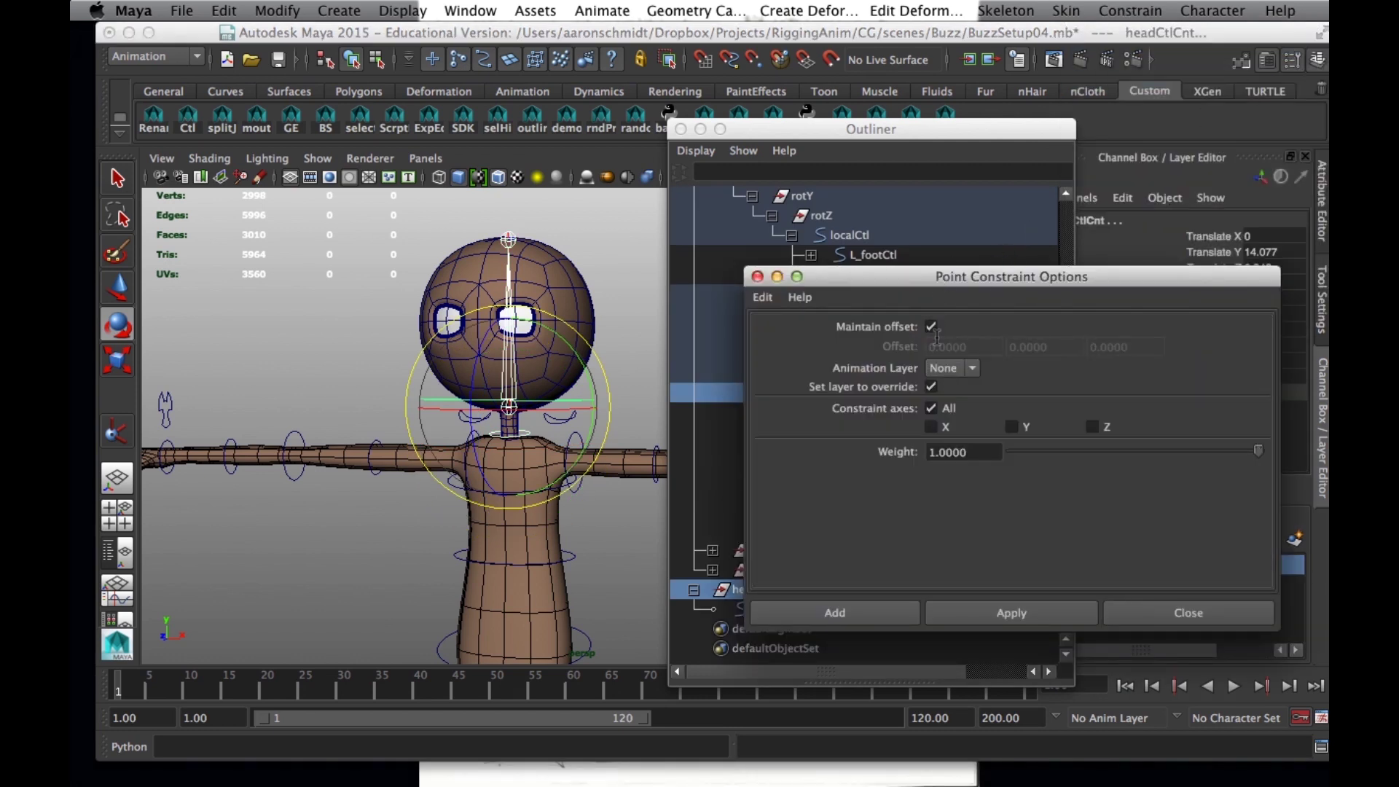
pyautogui.click(830, 617)
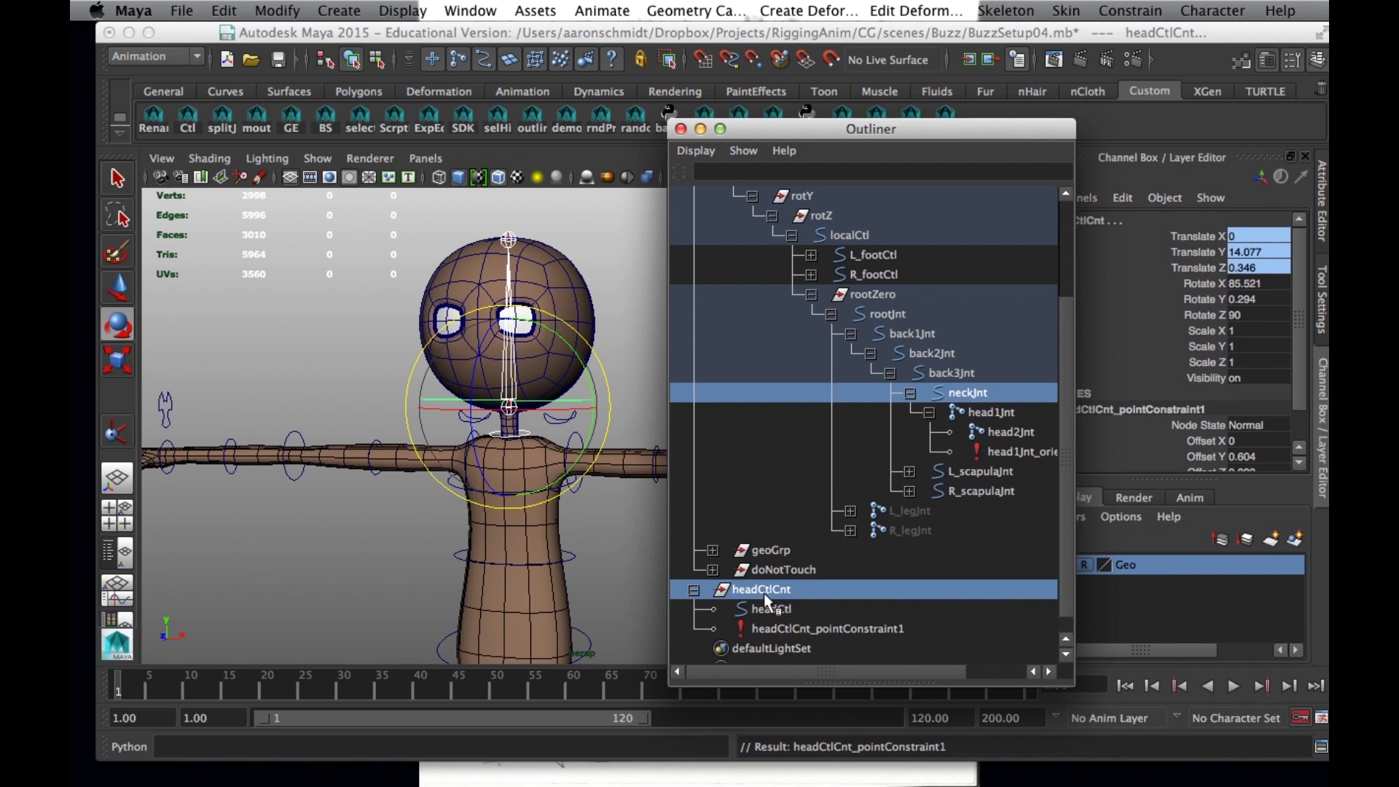
# Orient-constrain headCtlCnt to neckJnt with Maintain offset on and all axes constrained.
pyautogui.click(634, 383)
pyautogui.click(530, 436)
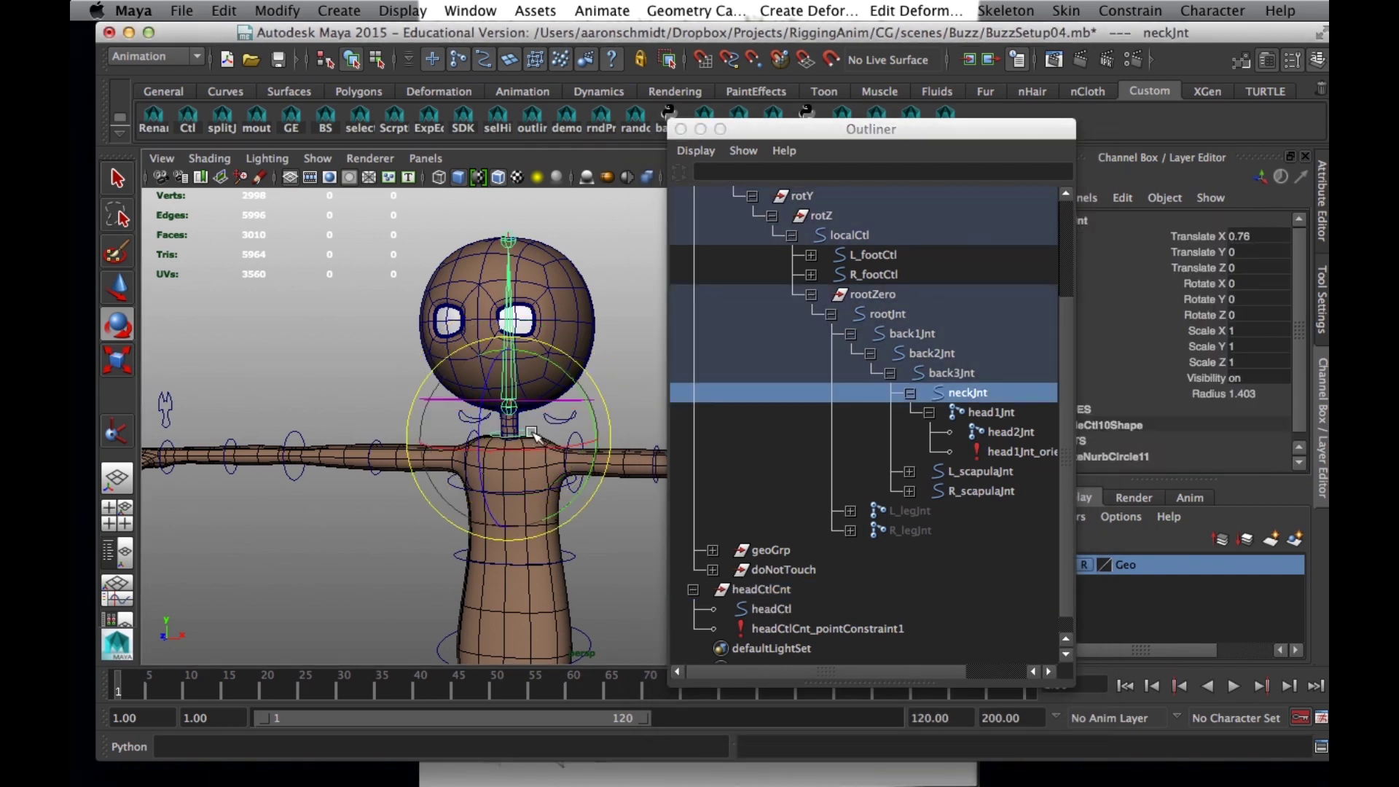
pyautogui.keyDown('ctrl'); pyautogui.click(763, 593); pyautogui.keyUp('ctrl')
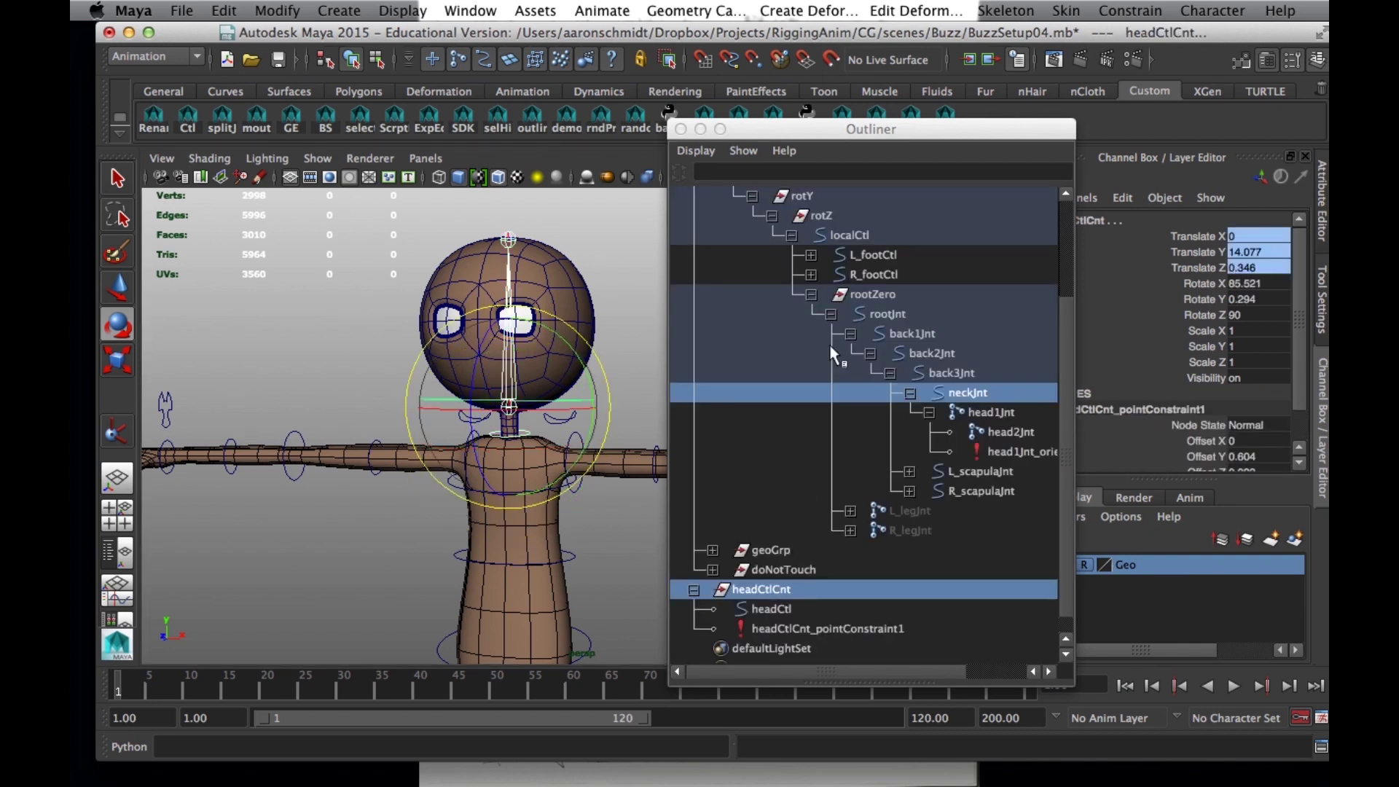
pyautogui.click(1123, 10)
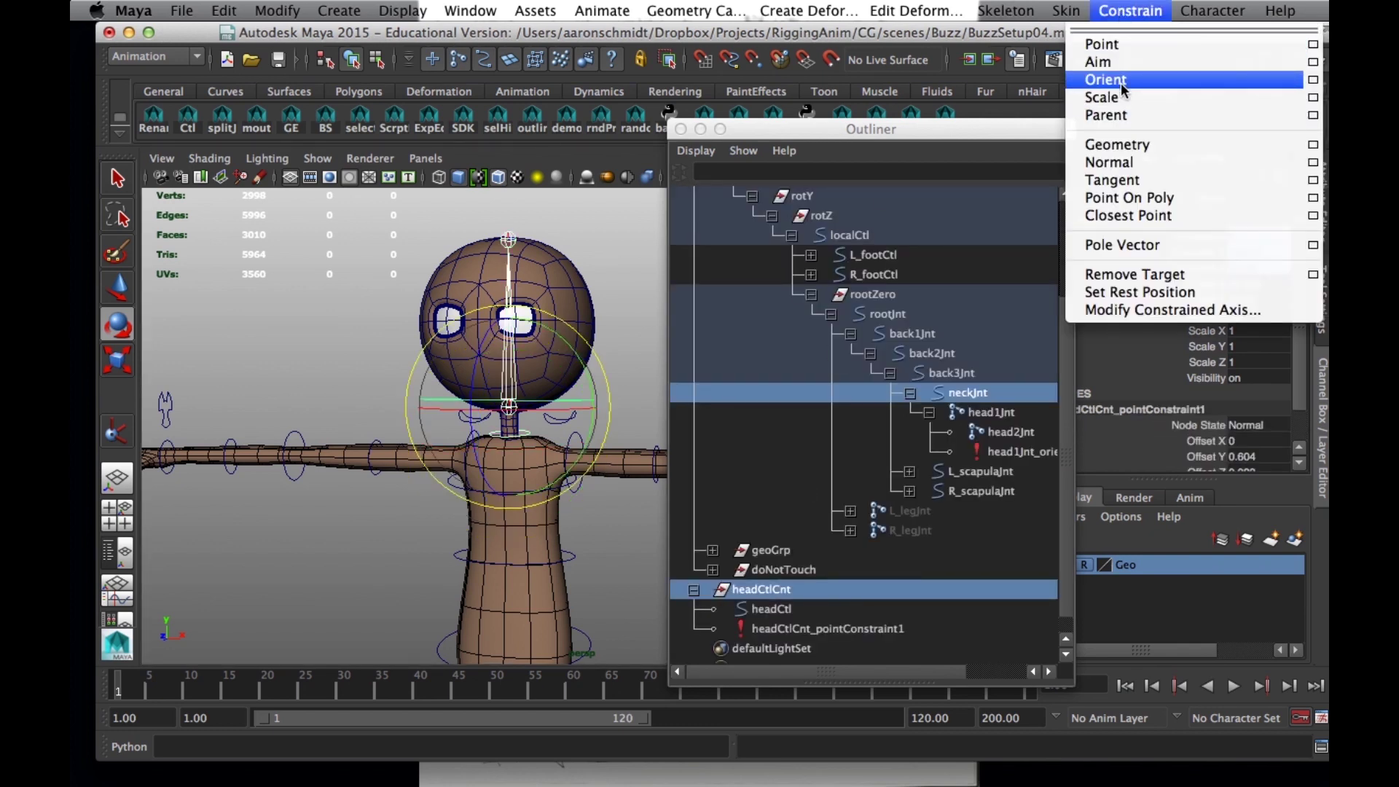
pyautogui.click(1313, 80)
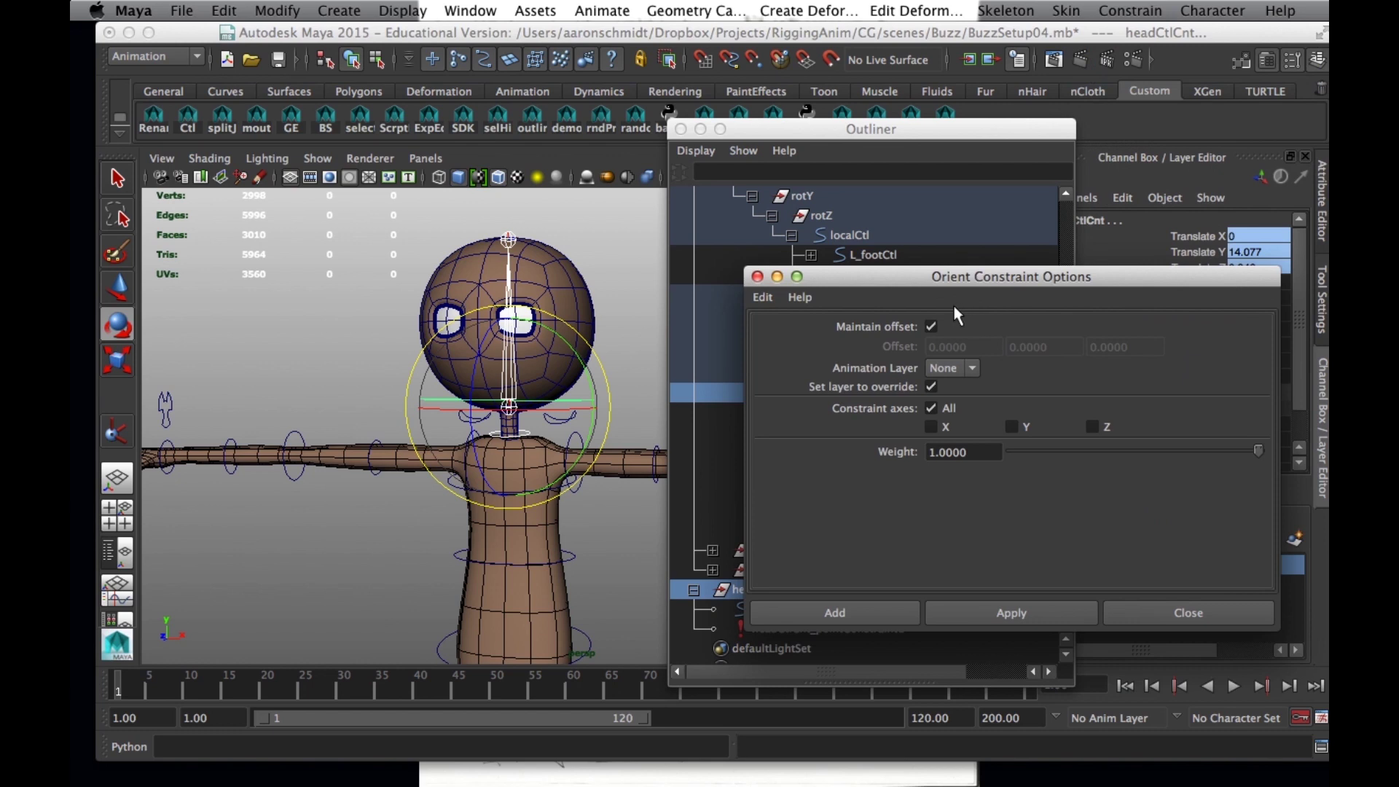
pyautogui.click(833, 609)
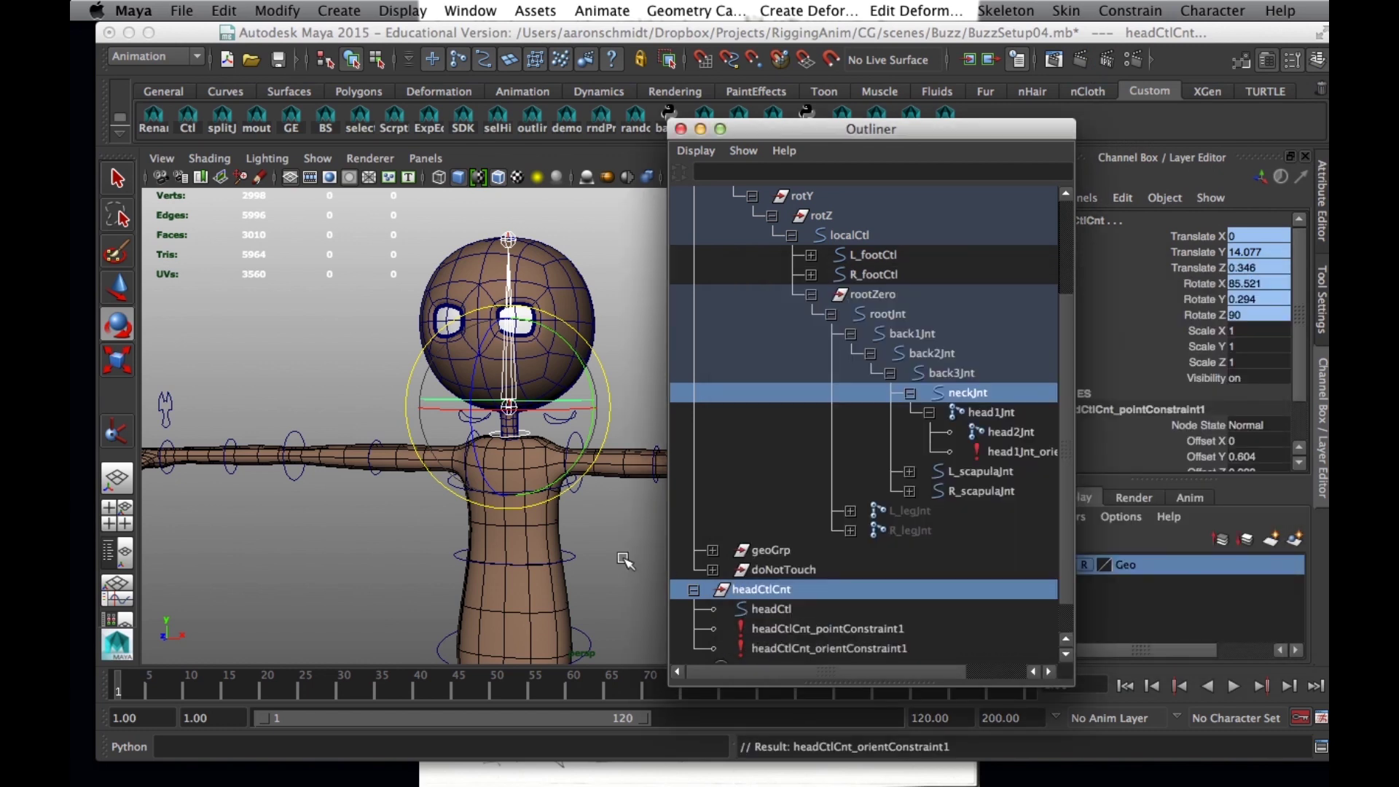
# Test the new constraints by rotating back2Jnt and neckJnt in turn, undoing each rotation.
pyautogui.click(565, 554)
pyautogui.click(574, 558)
pyautogui.moveTo(590, 526); pyautogui.dragTo(581, 562)
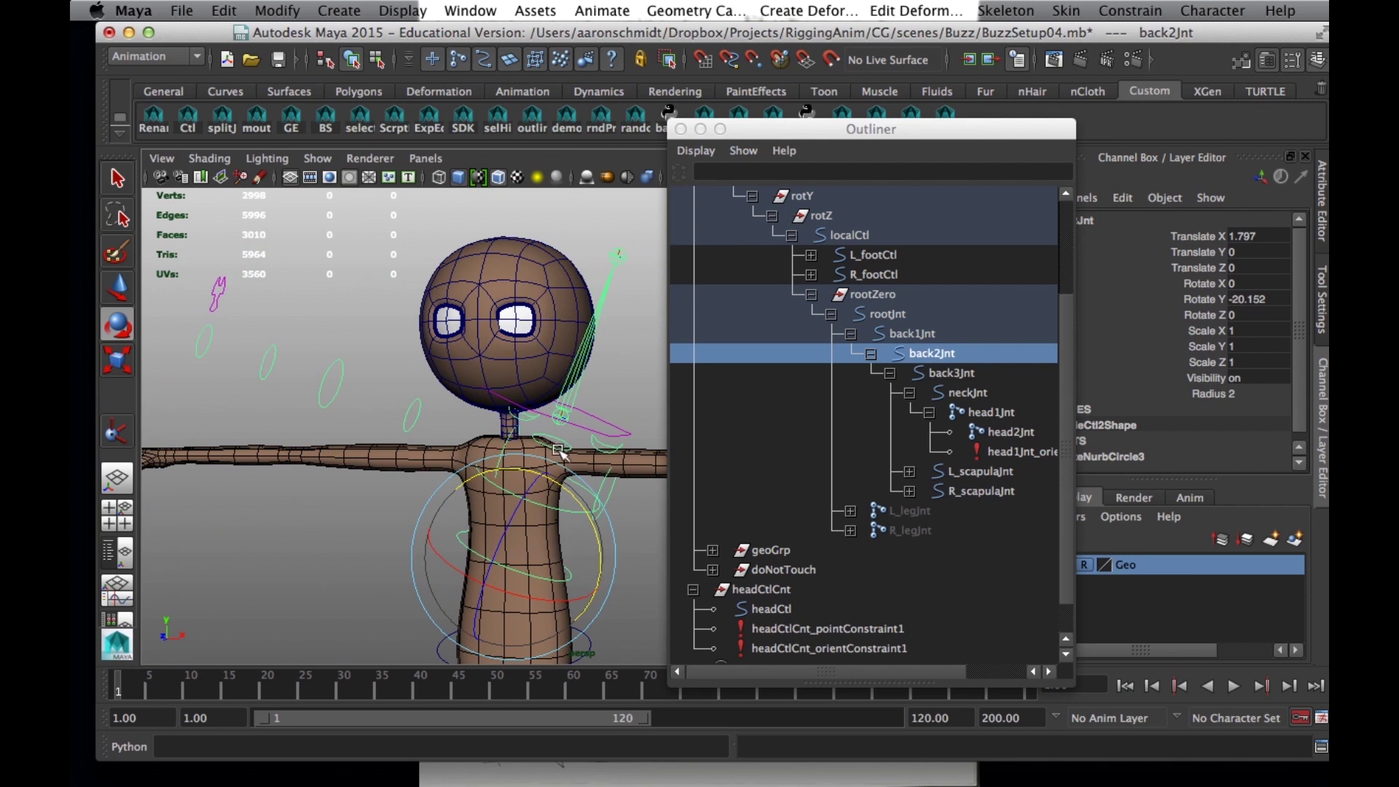
pyautogui.hotkey('ctrl', 'z')
pyautogui.click(616, 398)
pyautogui.click(538, 435)
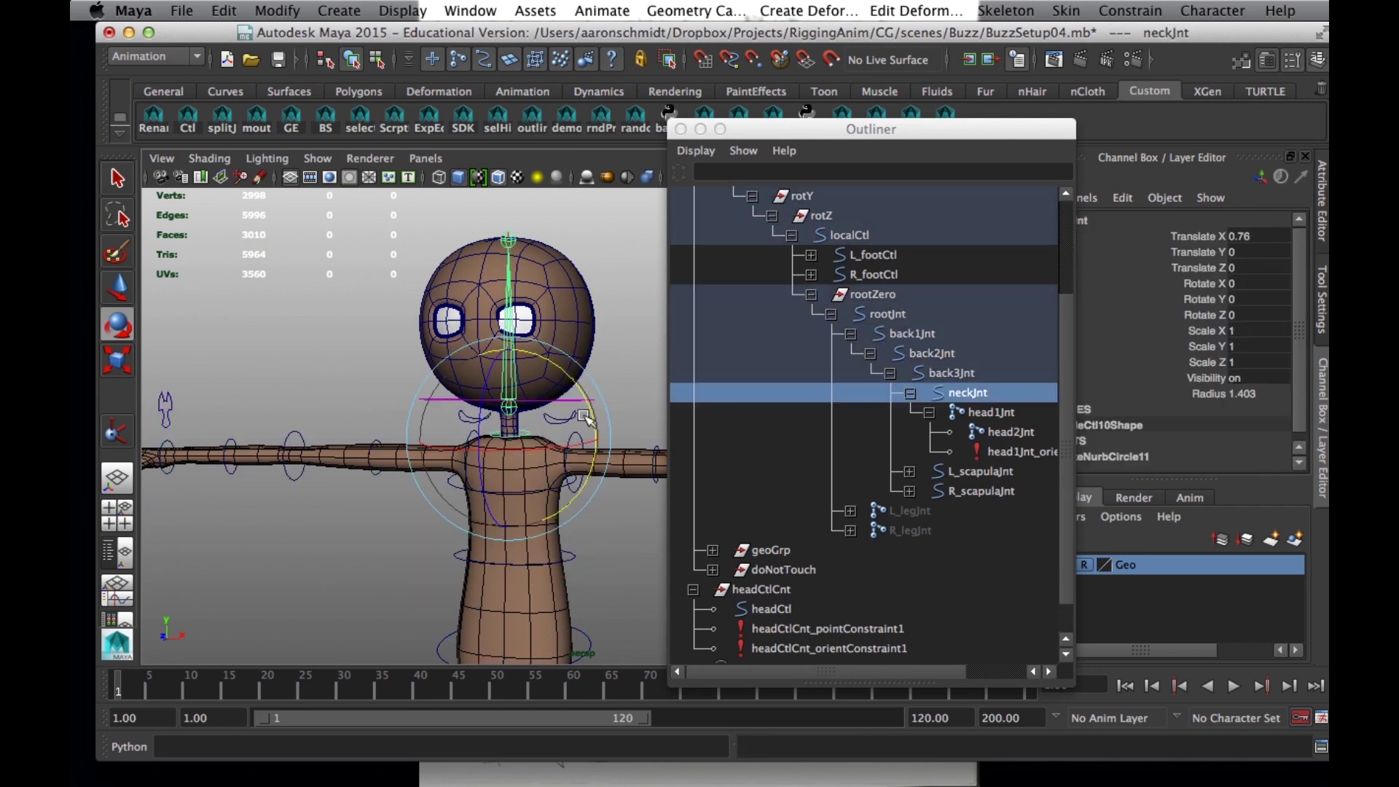
pyautogui.moveTo(595, 414); pyautogui.dragTo(583, 446)
pyautogui.hotkey('ctrl', 'z')
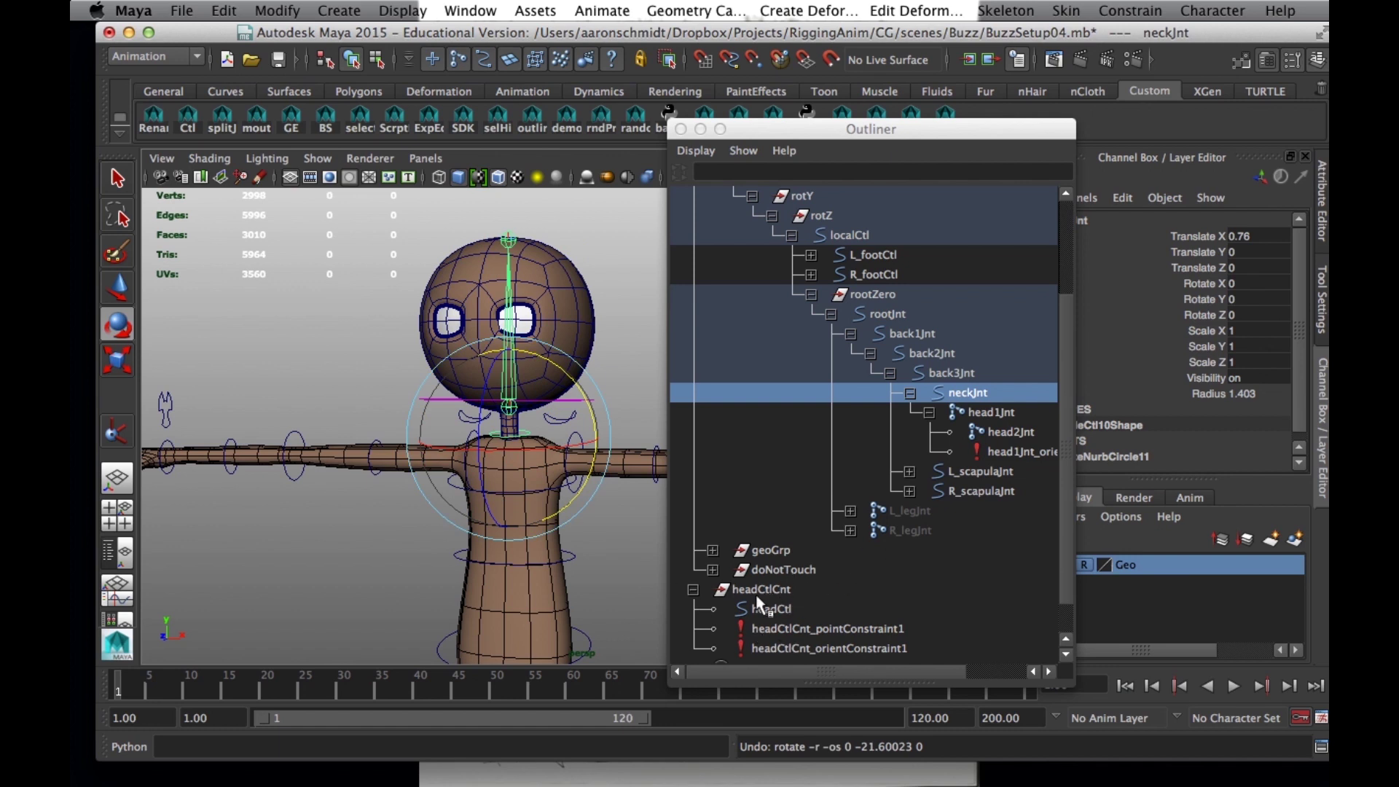
# Test-rotate headCtl, undo the rotation, and inspect the constrained channels of headCtlCnt.
pyautogui.click(769, 611)
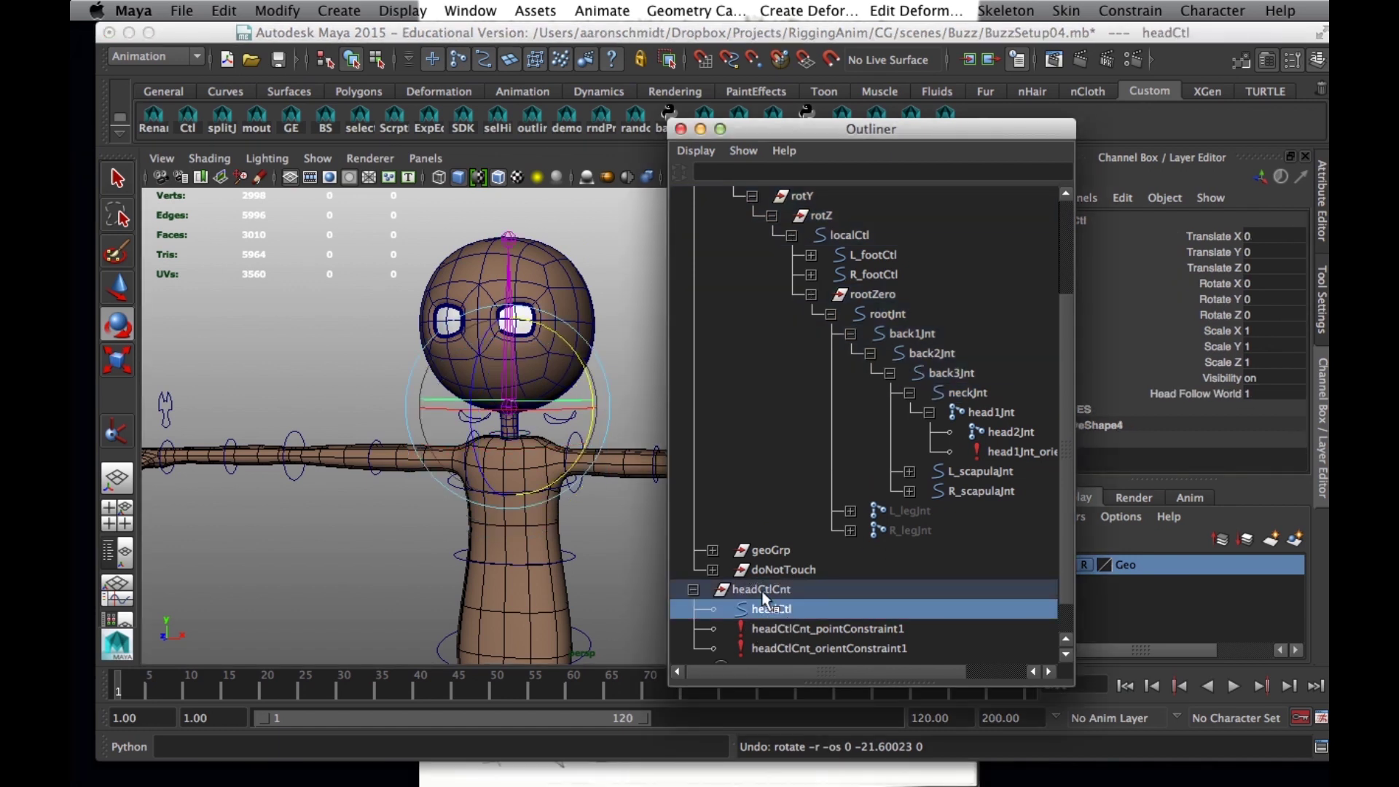
pyautogui.moveTo(577, 349); pyautogui.dragTo(590, 383)
pyautogui.press('z')
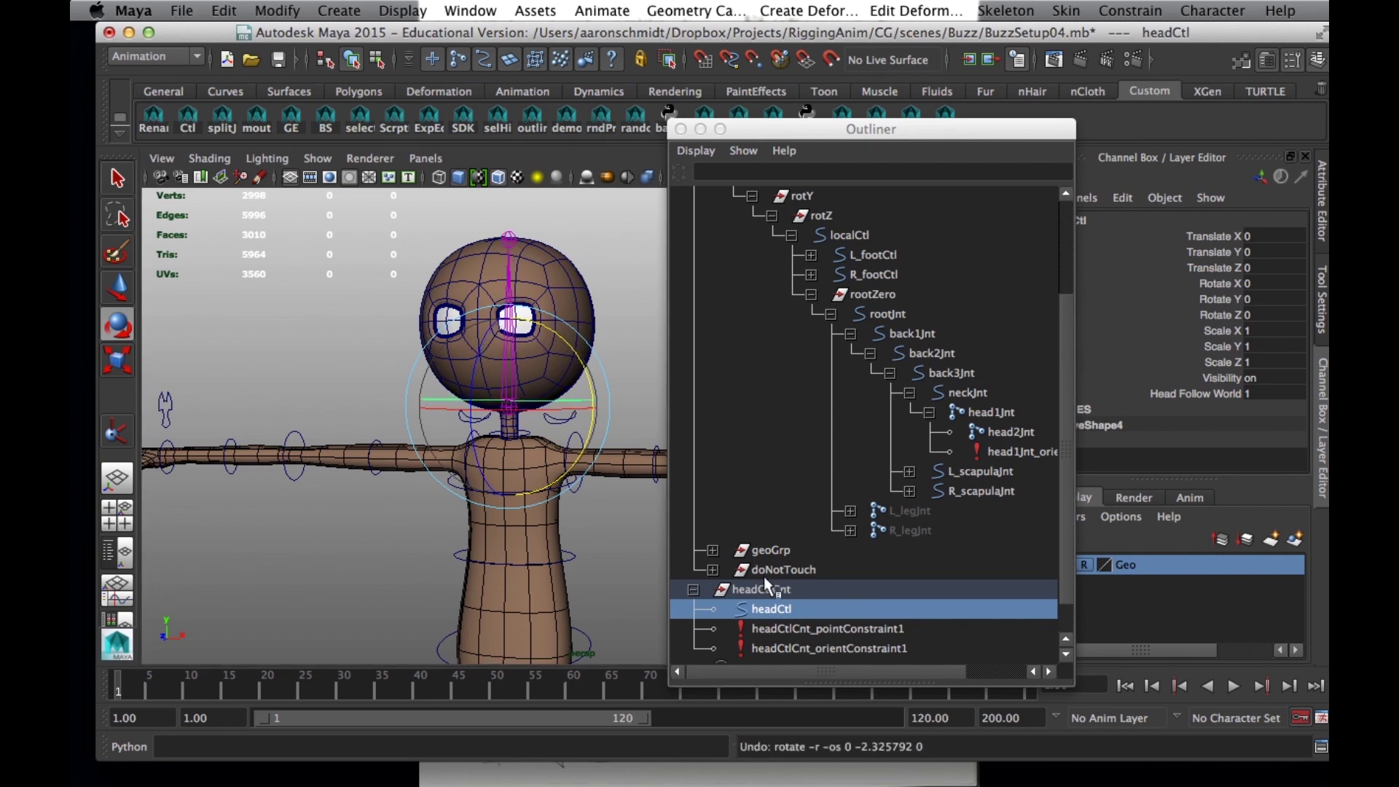
pyautogui.click(758, 592)
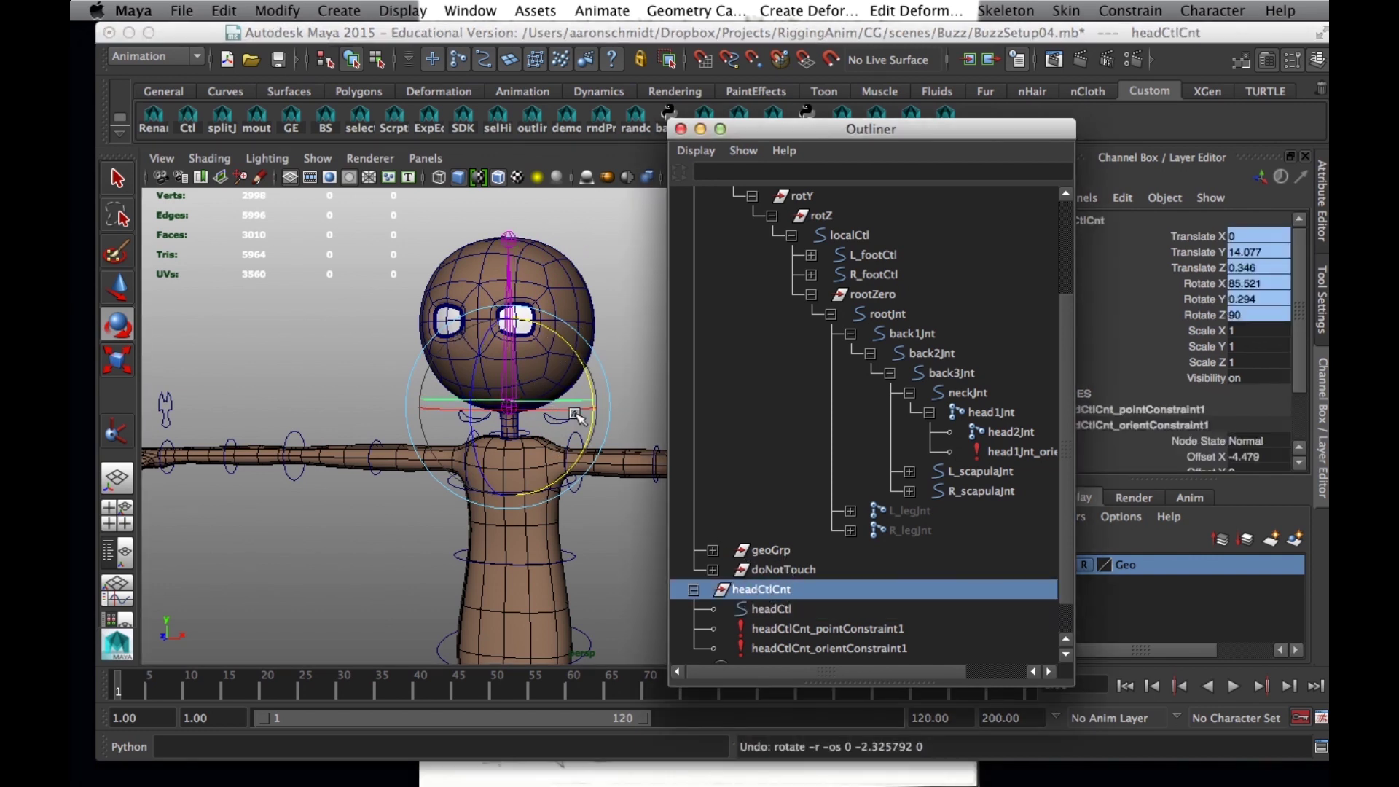
pyautogui.click(419, 570)
# Load headCtl as the output side of the Connection Editor and choose its headFollowWorld attribute.
pyautogui.click(583, 397)
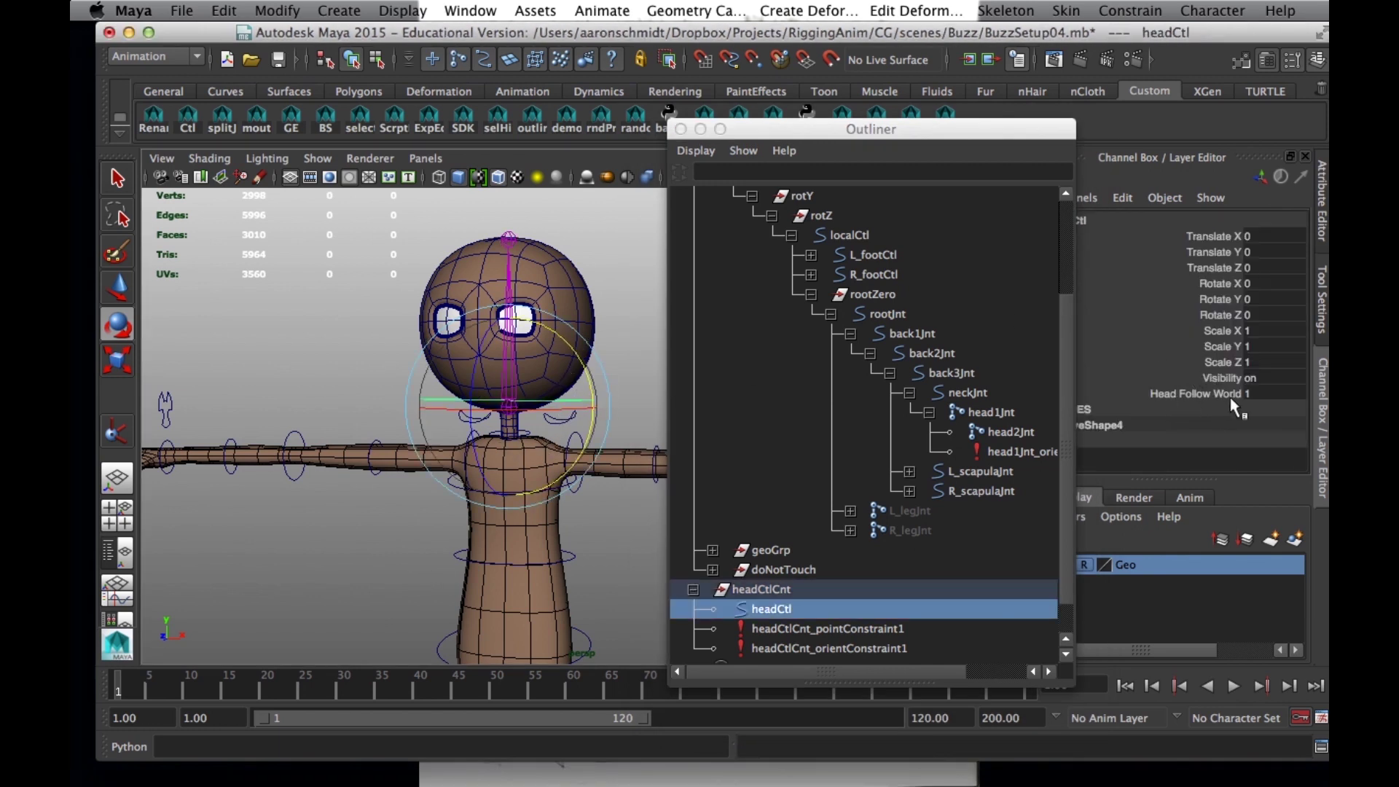
pyautogui.click(470, 10)
pyautogui.moveTo(511, 64)
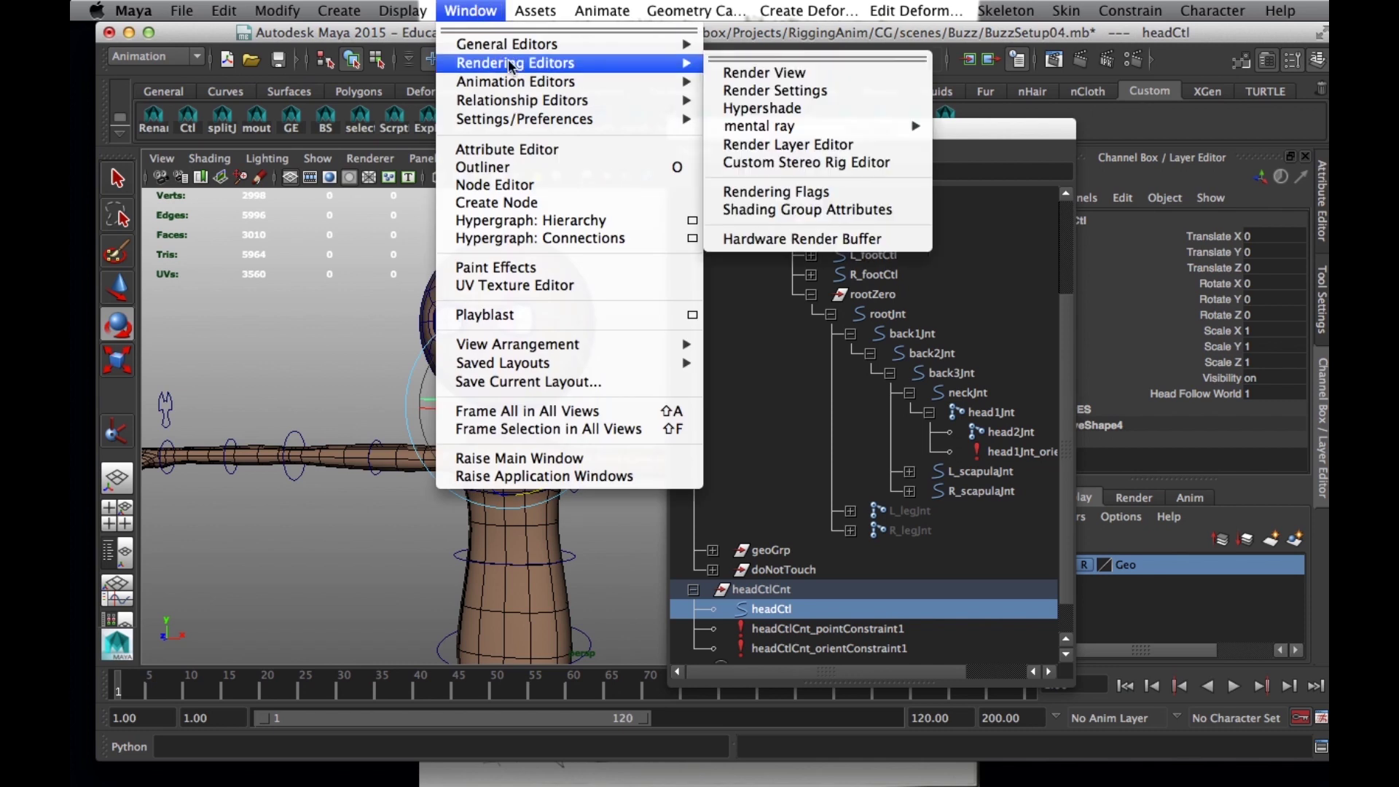
pyautogui.moveTo(688, 45)
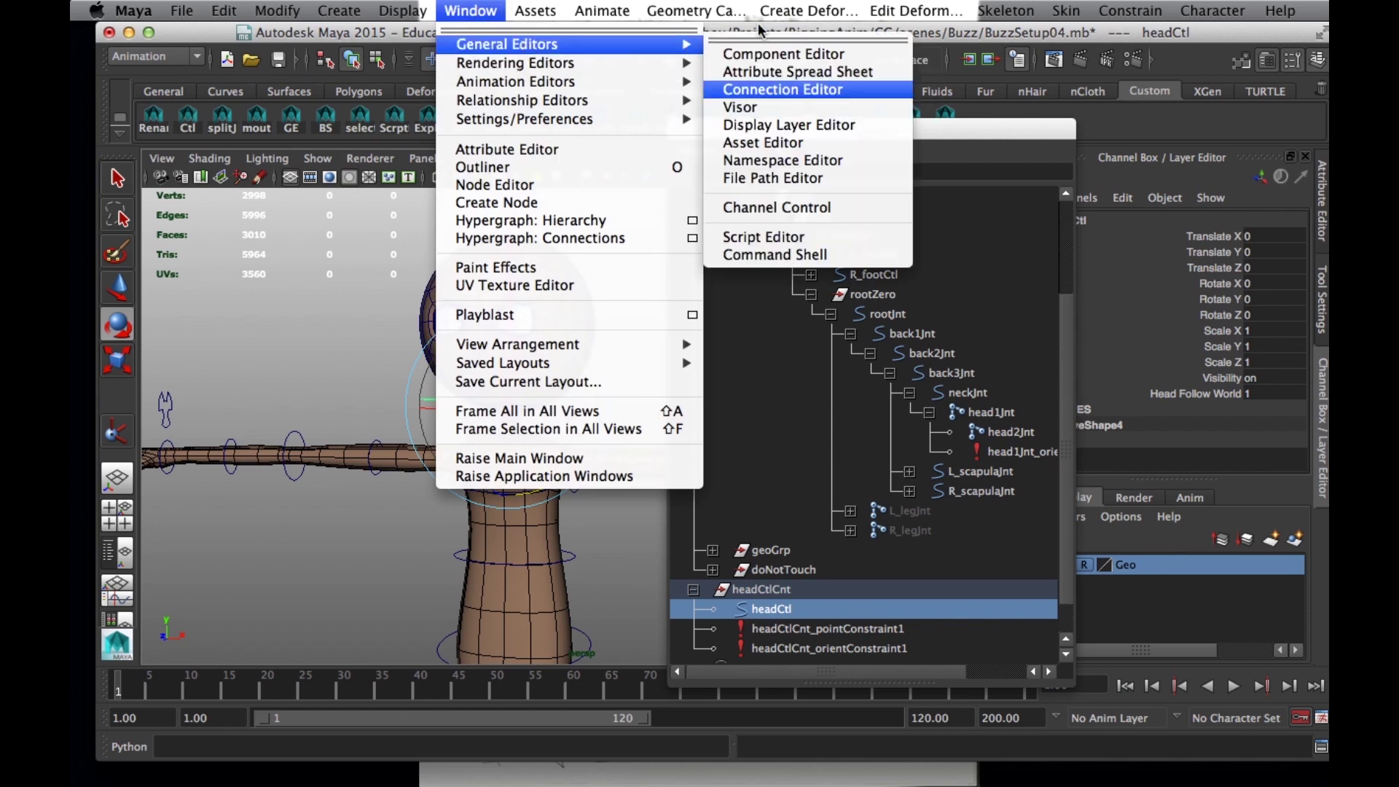
pyautogui.click(779, 90)
pyautogui.moveTo(515, 229); pyautogui.dragTo(473, 614)
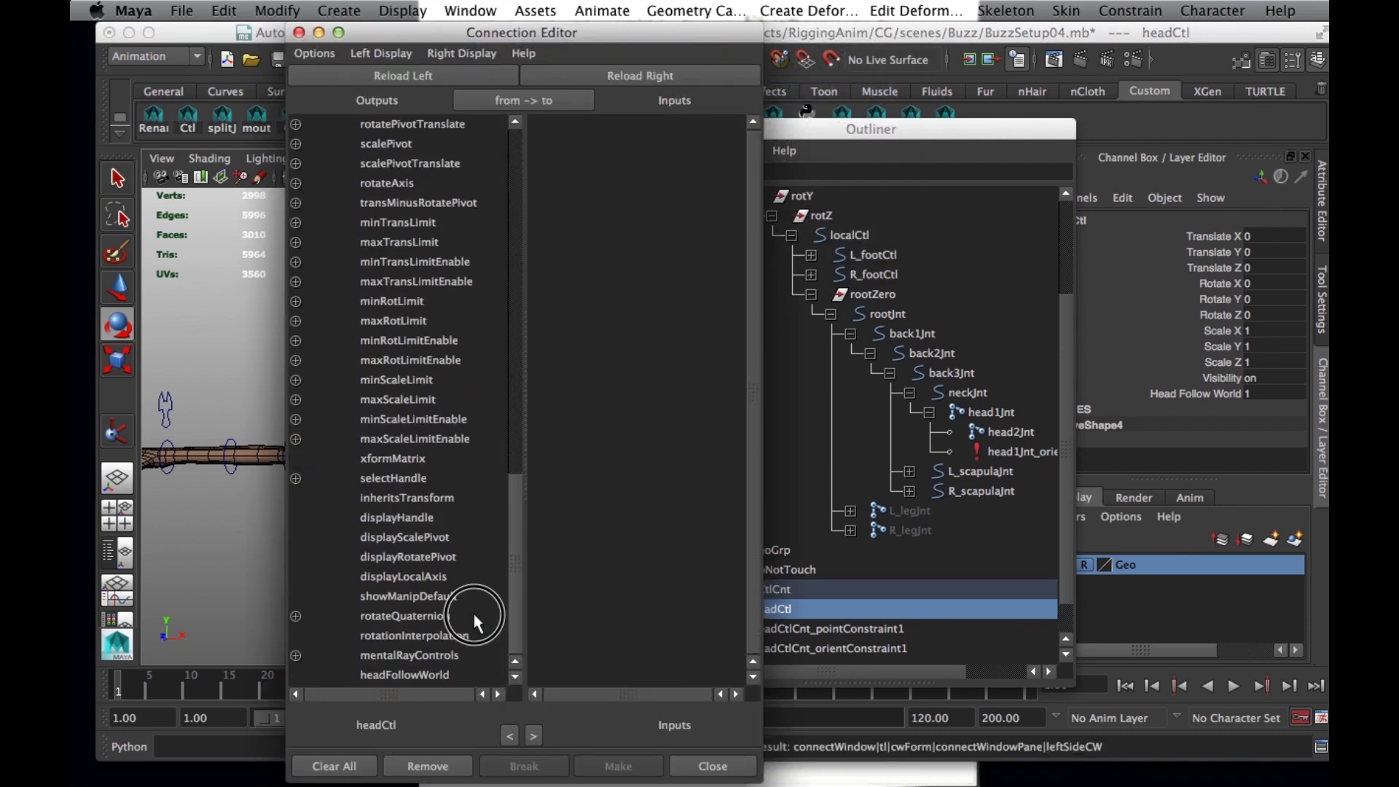
pyautogui.click(429, 682)
pyautogui.moveTo(600, 35); pyautogui.dragTo(383, 53)
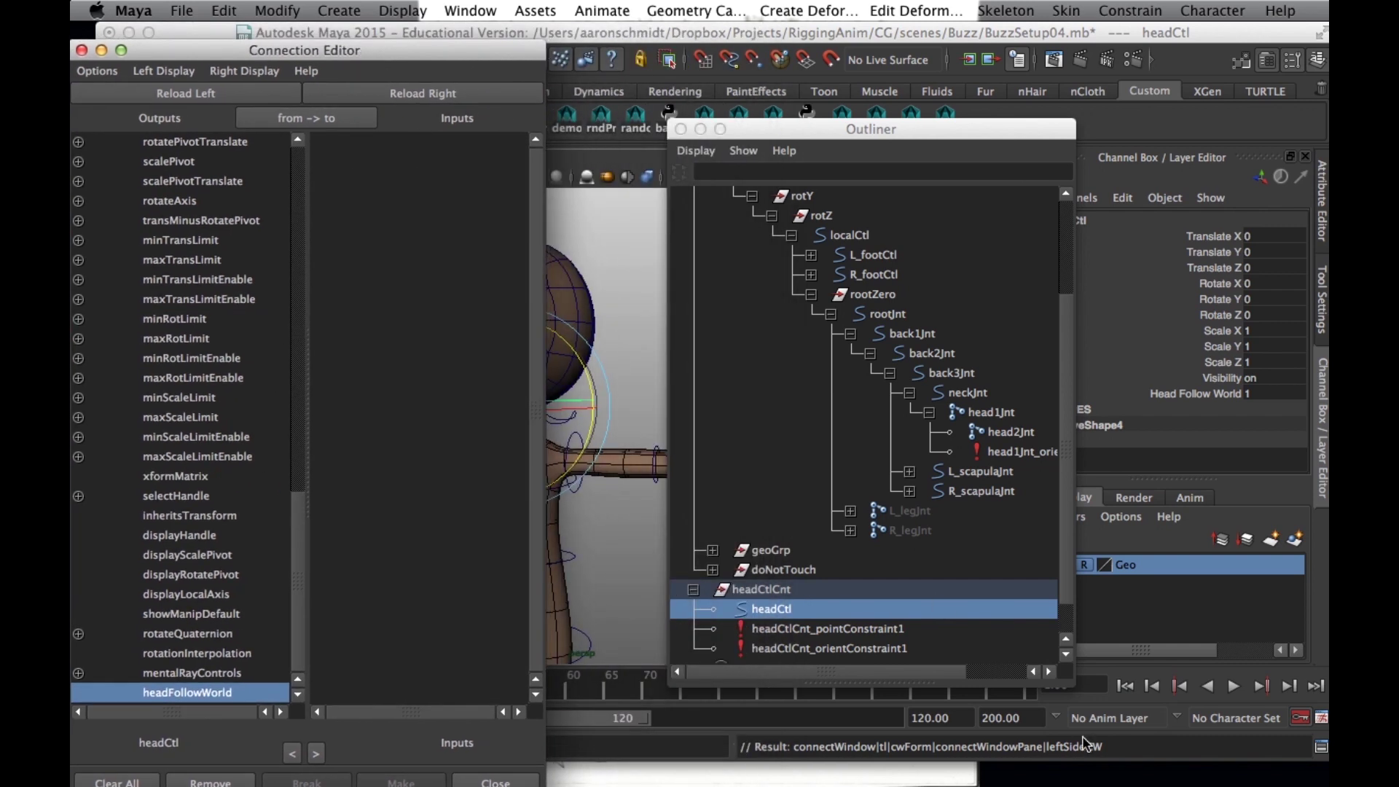
# Load headCtlCnt_orientConstraint1 as the input side, connect headFollowWorld to its neckJntW0 weight, and close the Connection Editor.
pyautogui.click(831, 647)
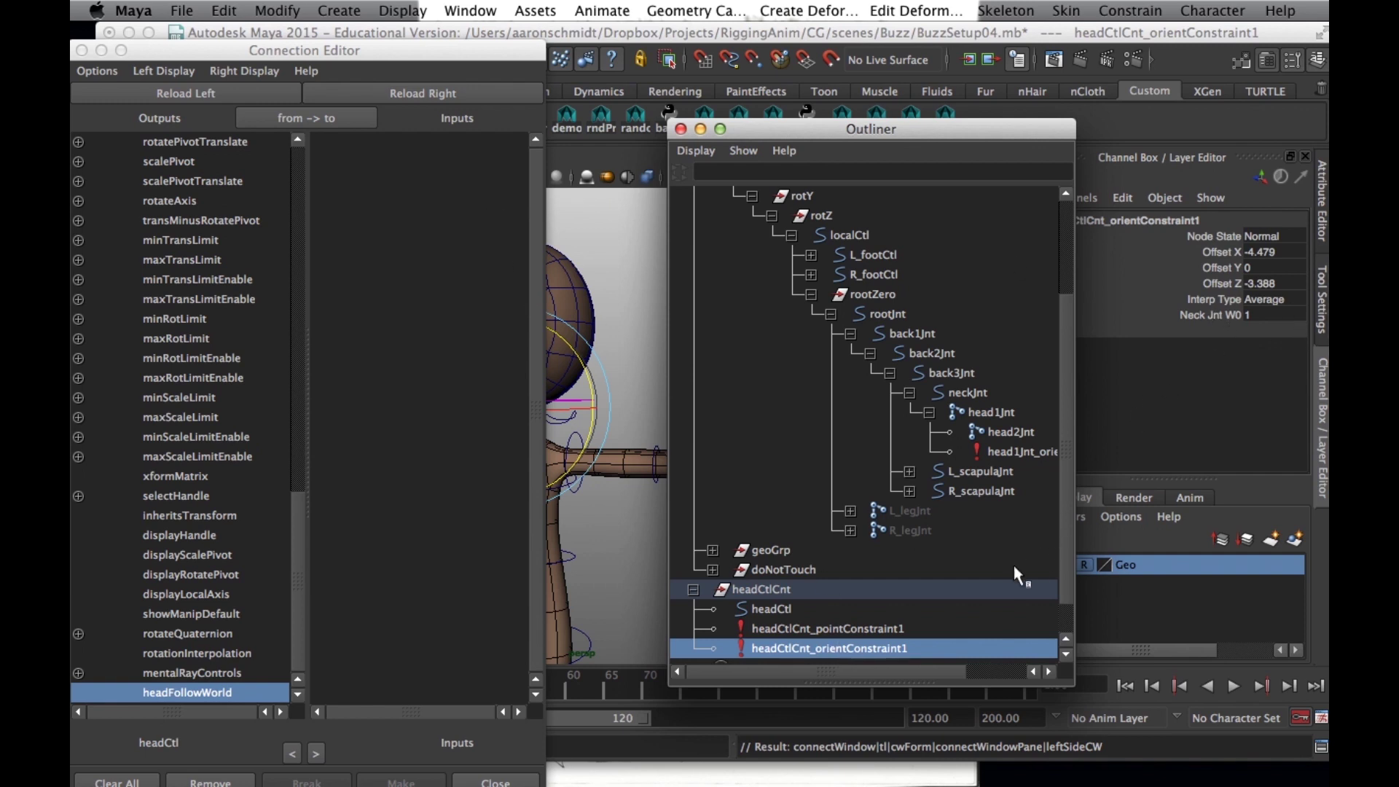
pyautogui.click(424, 93)
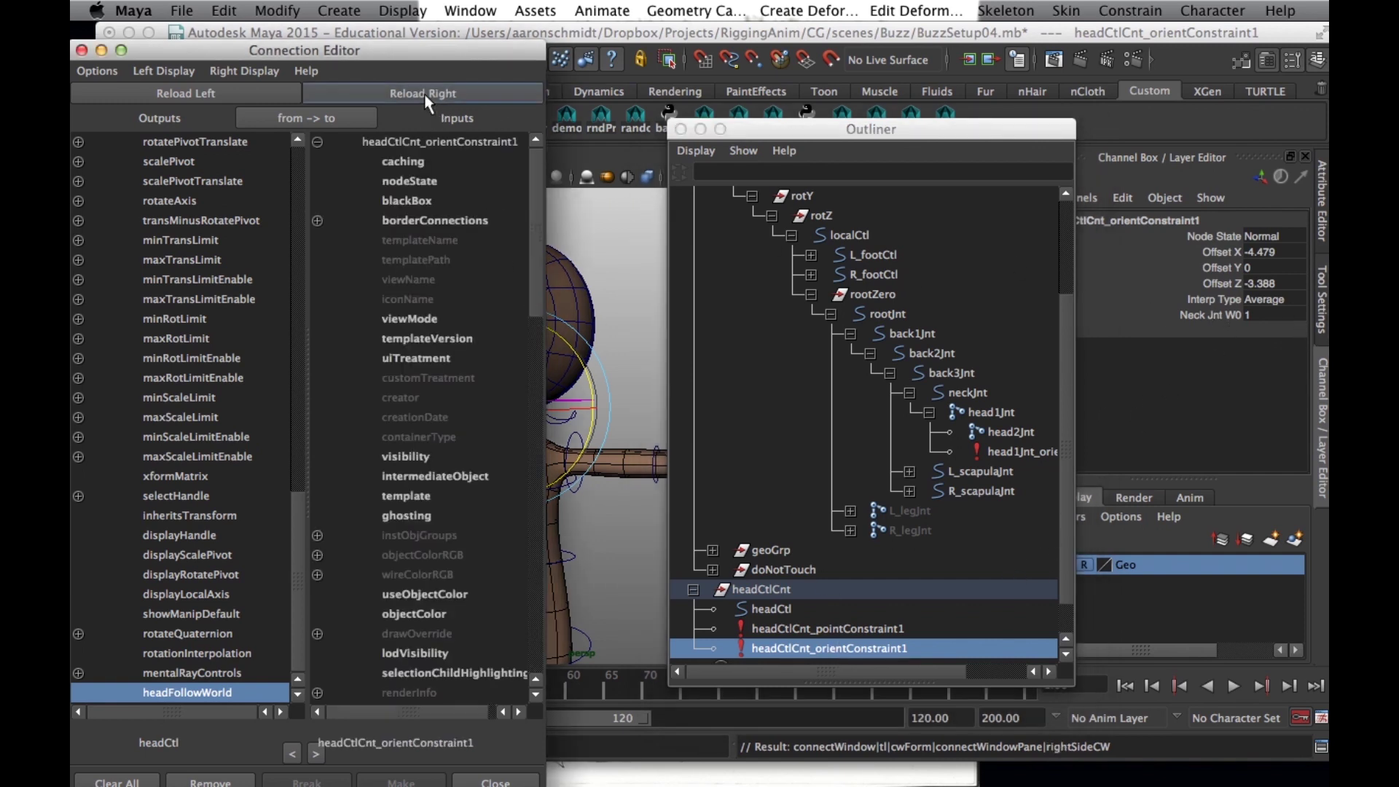
pyautogui.moveTo(535, 251); pyautogui.dragTo(834, 653)
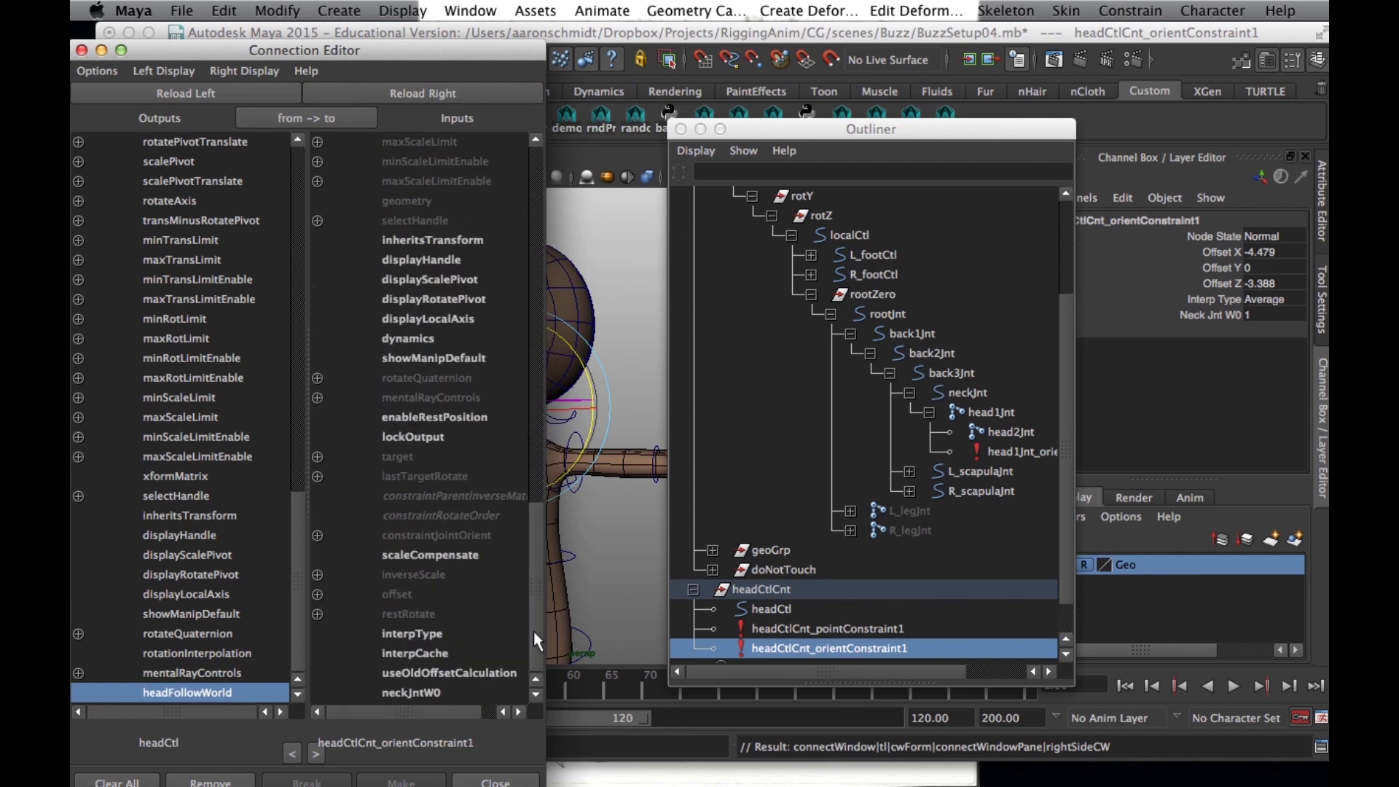
pyautogui.click(428, 692)
pyautogui.moveTo(364, 56); pyautogui.dragTo(524, 98)
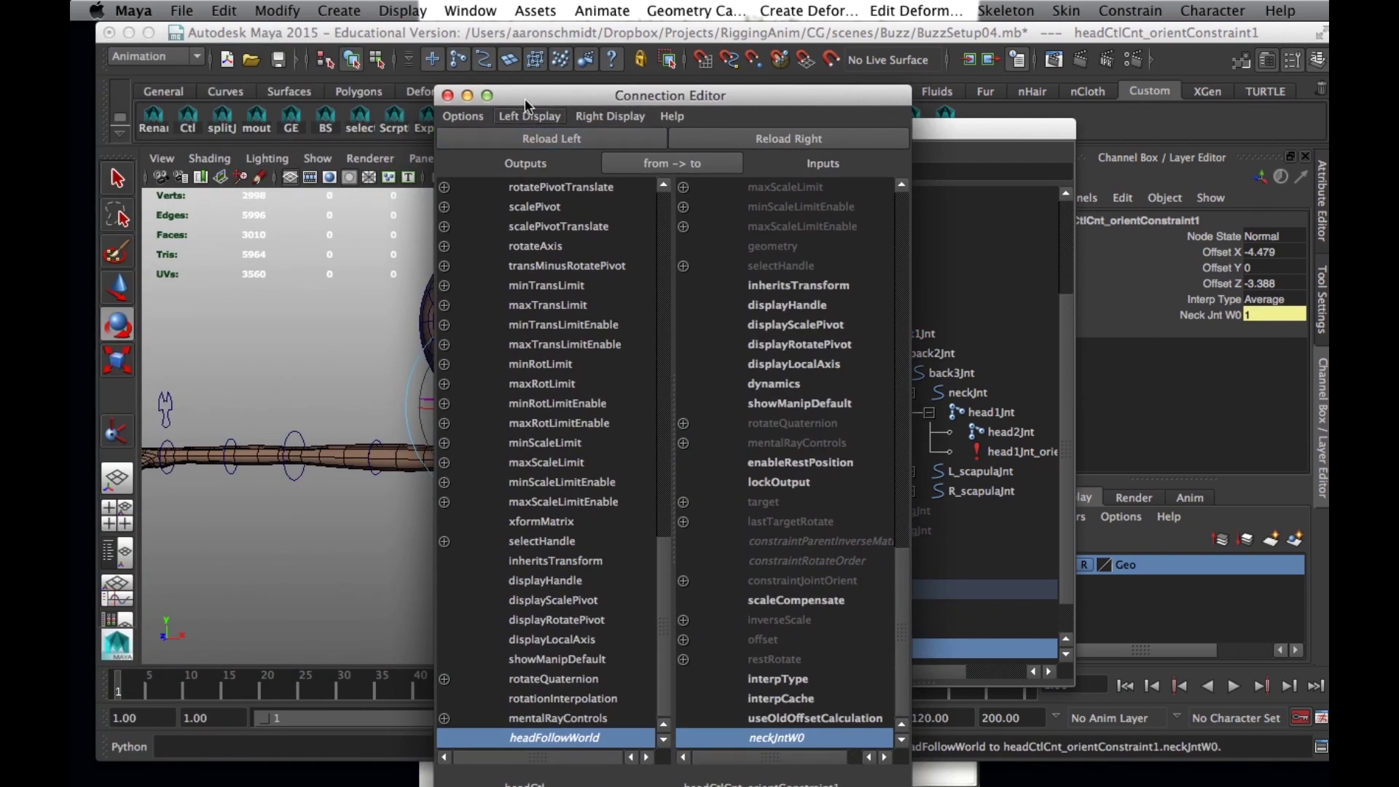
pyautogui.click(447, 95)
pyautogui.moveTo(761, 129); pyautogui.dragTo(801, 156)
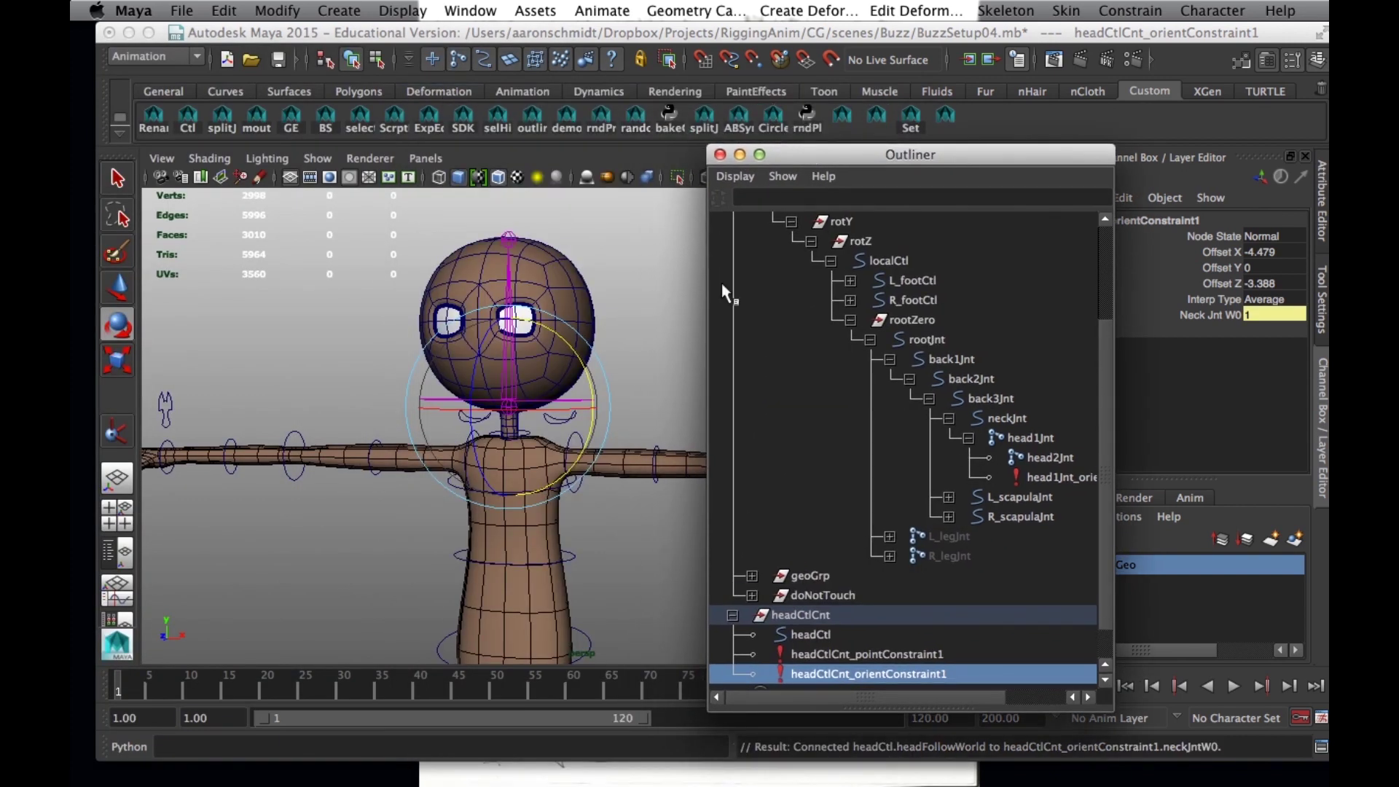
# Test-rotate back2Jnt about Y to check how the head control follows, and undo the rotation.
pyautogui.click(579, 567)
pyautogui.moveTo(587, 539); pyautogui.dragTo(606, 586)
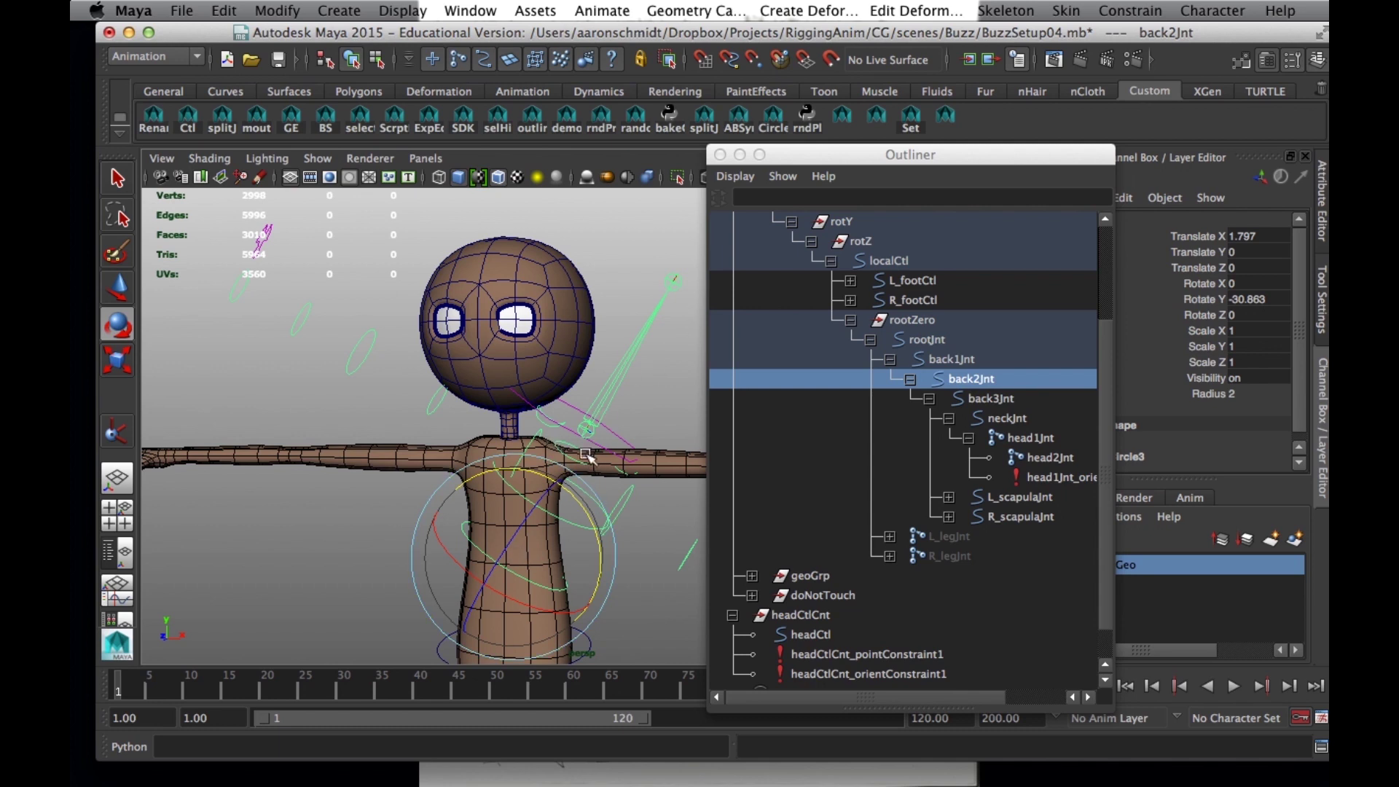
pyautogui.press('z')
pyautogui.press('z')
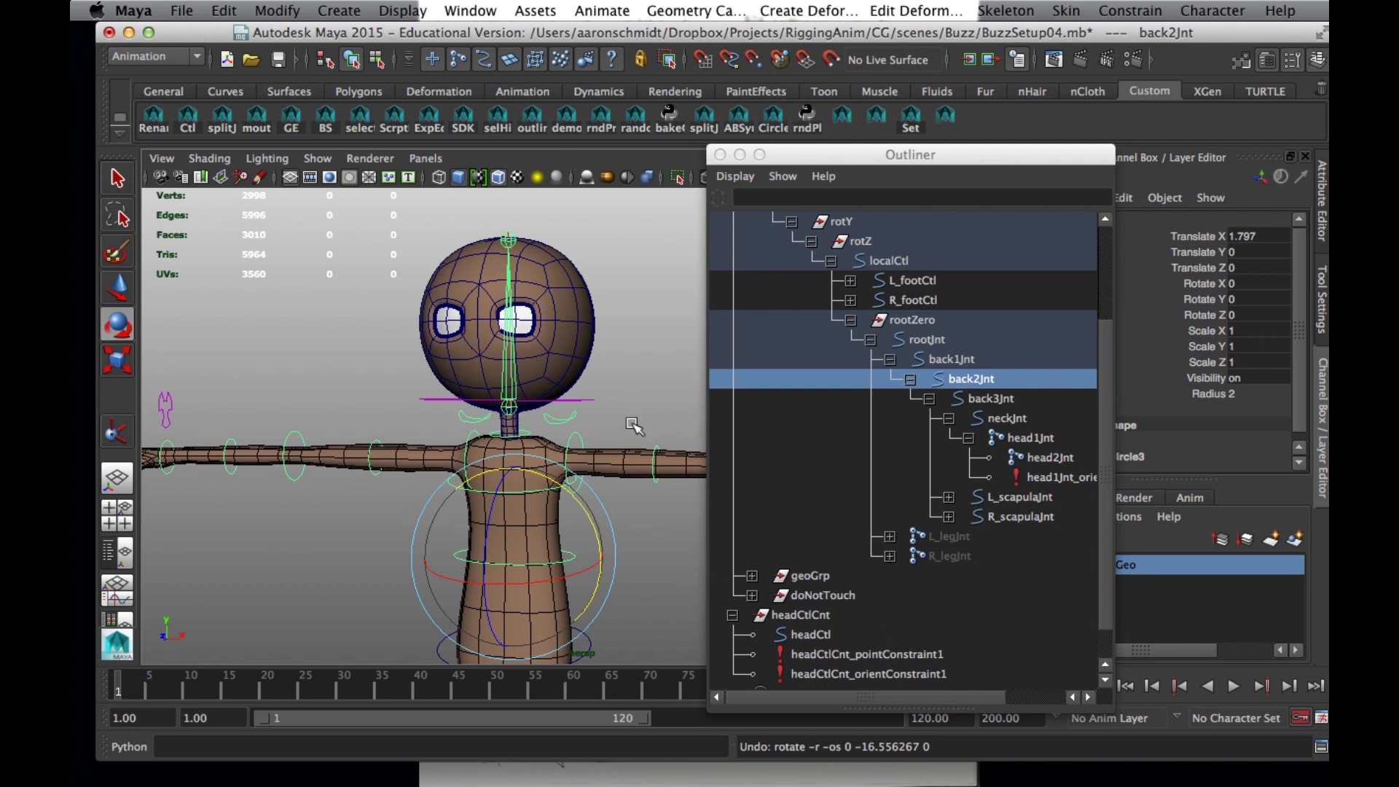
# Select headCtl and set its Head Follow World attribute to 0.
pyautogui.click(587, 400)
pyautogui.moveTo(620, 384); pyautogui.dragTo(587, 413)
pyautogui.doubleClick(1261, 393)
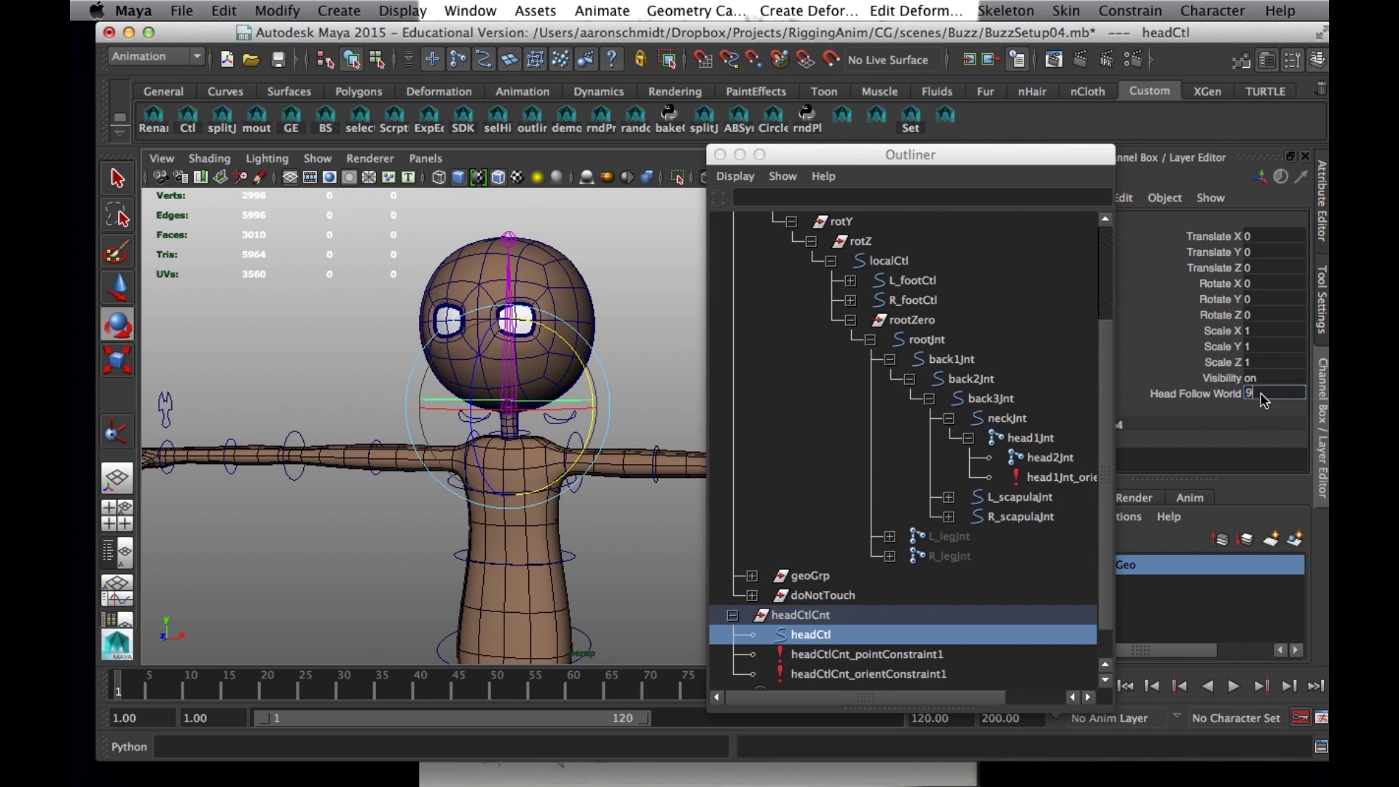
pyautogui.write('0')
pyautogui.press('Return')
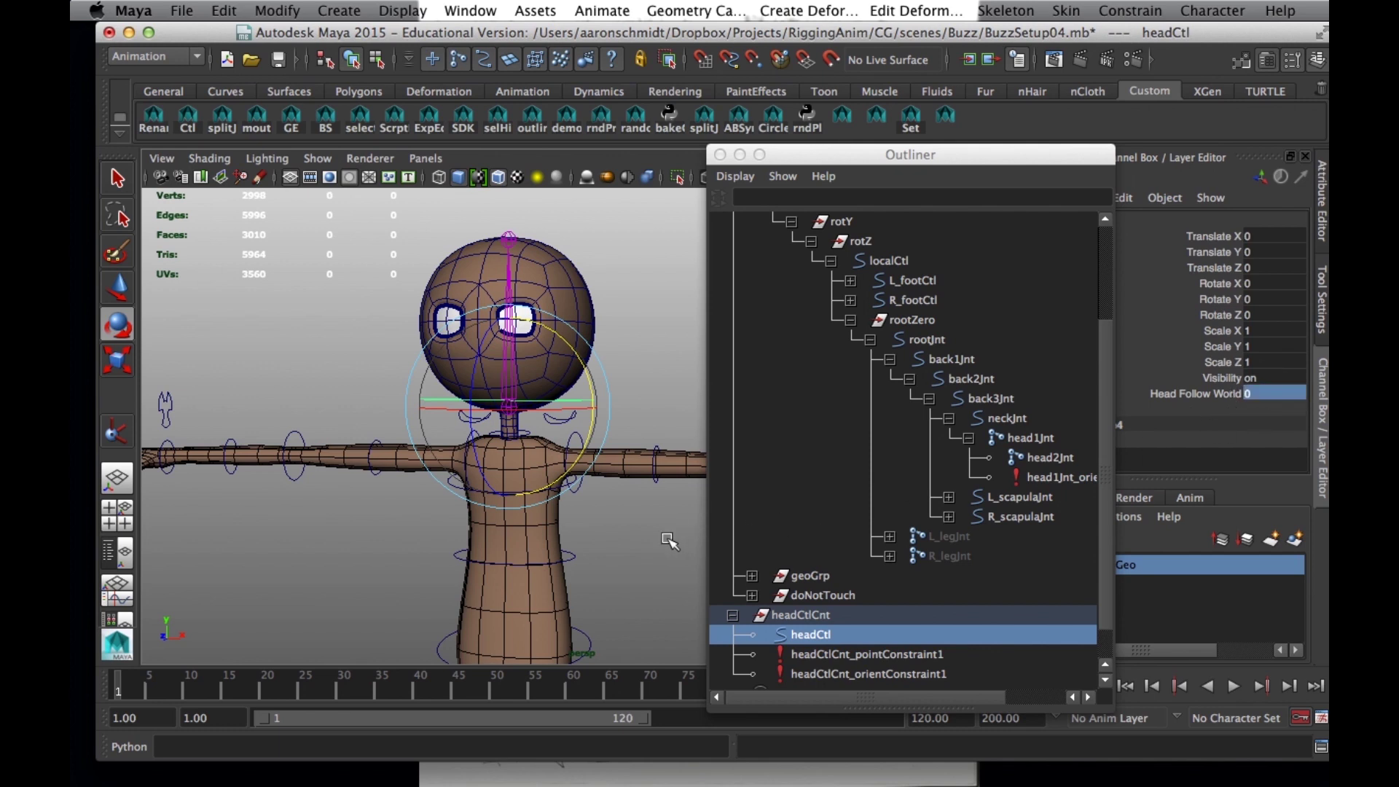
# Test-rotate back2Jnt with Head Follow World at 0, and return its Rotate Y to 0.
pyautogui.click(639, 546)
pyautogui.click(574, 563)
pyautogui.click(575, 565)
pyautogui.moveTo(594, 507); pyautogui.dragTo(647, 590)
pyautogui.press('z')
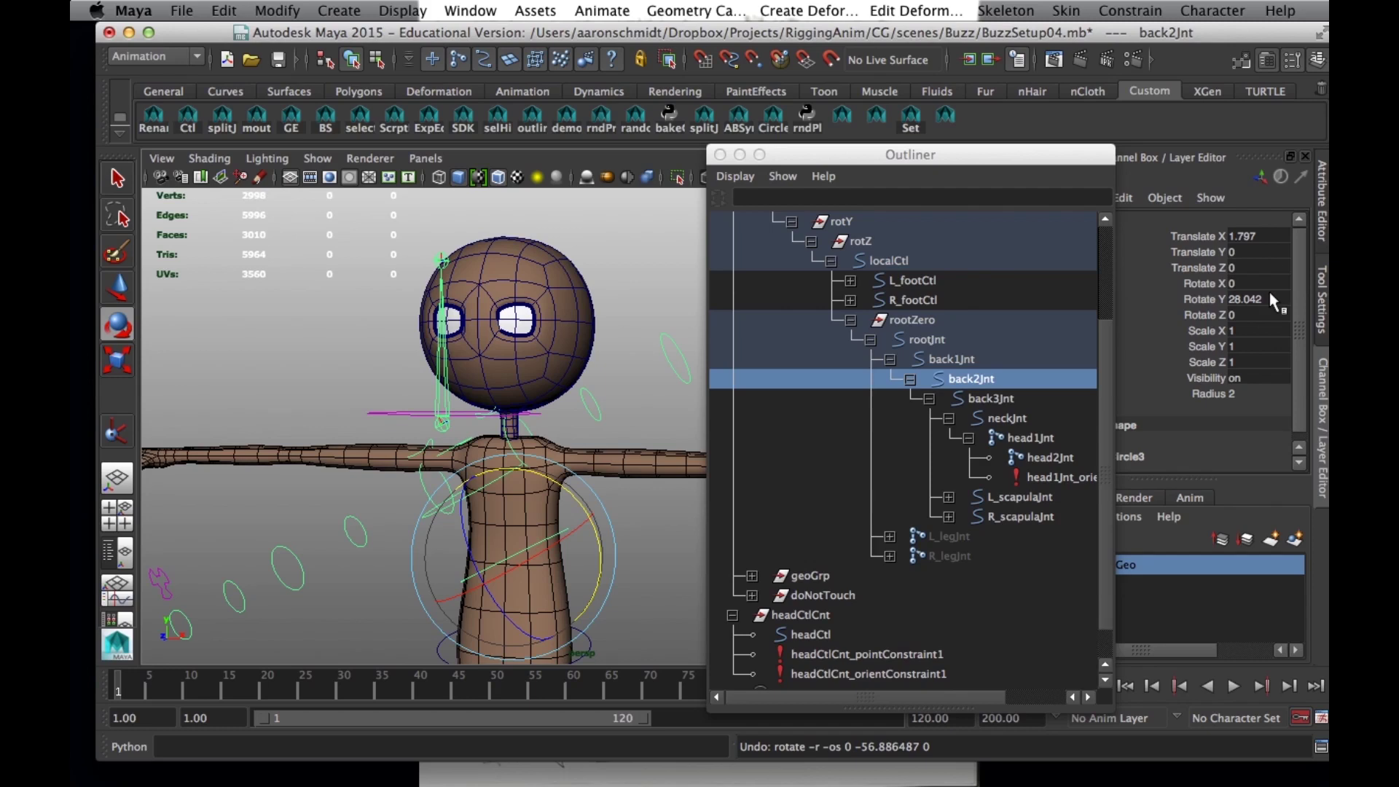
pyautogui.press('Return')
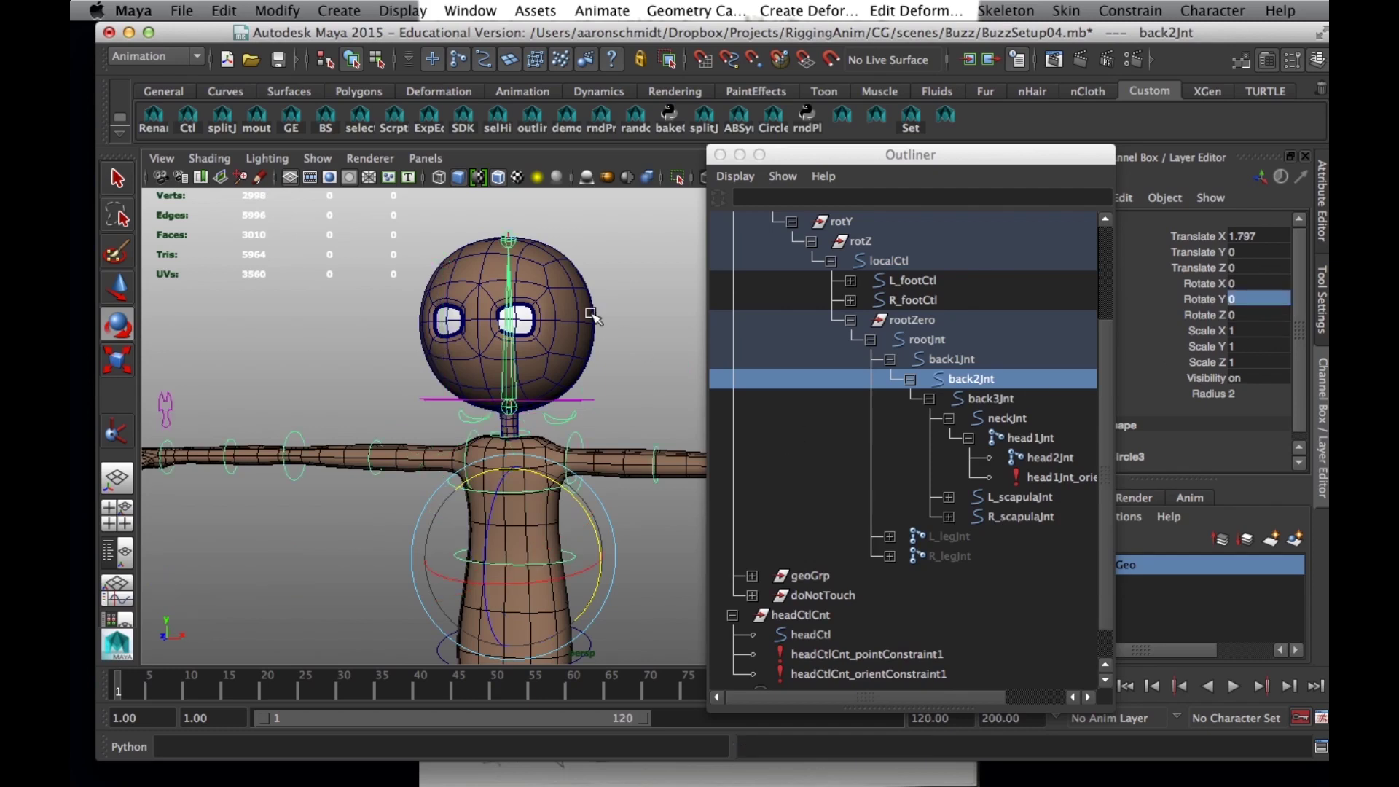
# Collapse headCtlCnt in the Outliner, parent it under the doNotTouch group, and expand that group.
pyautogui.scroll(-5, 572, 503)
pyautogui.scroll(-3, 564, 551)
pyautogui.keyDown('alt'); pyautogui.moveTo(547, 560); pyautogui.dragTo(487, 422, button='middle'); pyautogui.keyUp('alt')
pyautogui.keyDown('alt'); pyautogui.moveTo(591, 451); pyautogui.dragTo(461, 493); pyautogui.keyUp('alt')
pyautogui.click(733, 615)
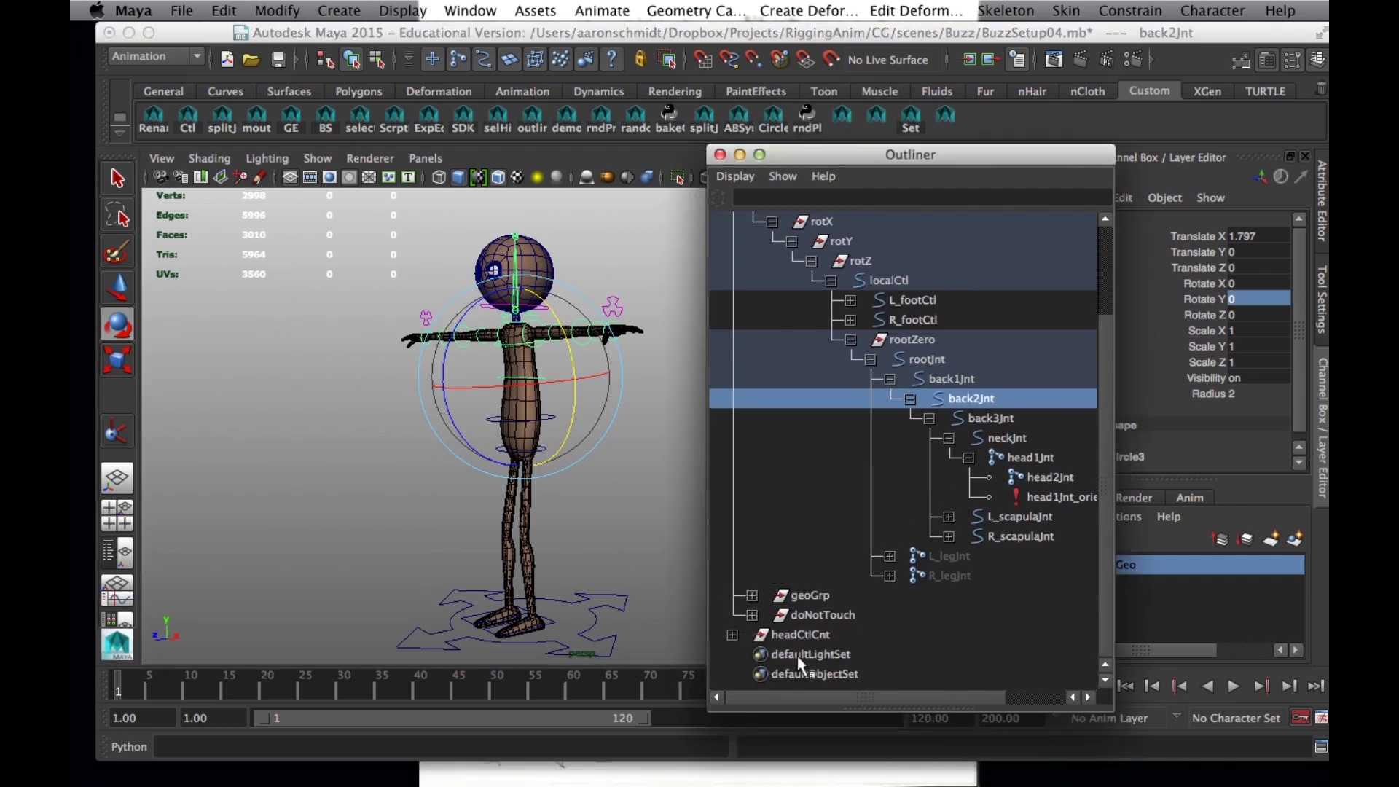
pyautogui.click(799, 634)
pyautogui.moveTo(811, 633)
pyautogui.mouseDown(button='middle')
pyautogui.moveTo(796, 636)
pyautogui.moveTo(822, 619)
pyautogui.mouseUp(button='middle')
pyautogui.click(752, 635)
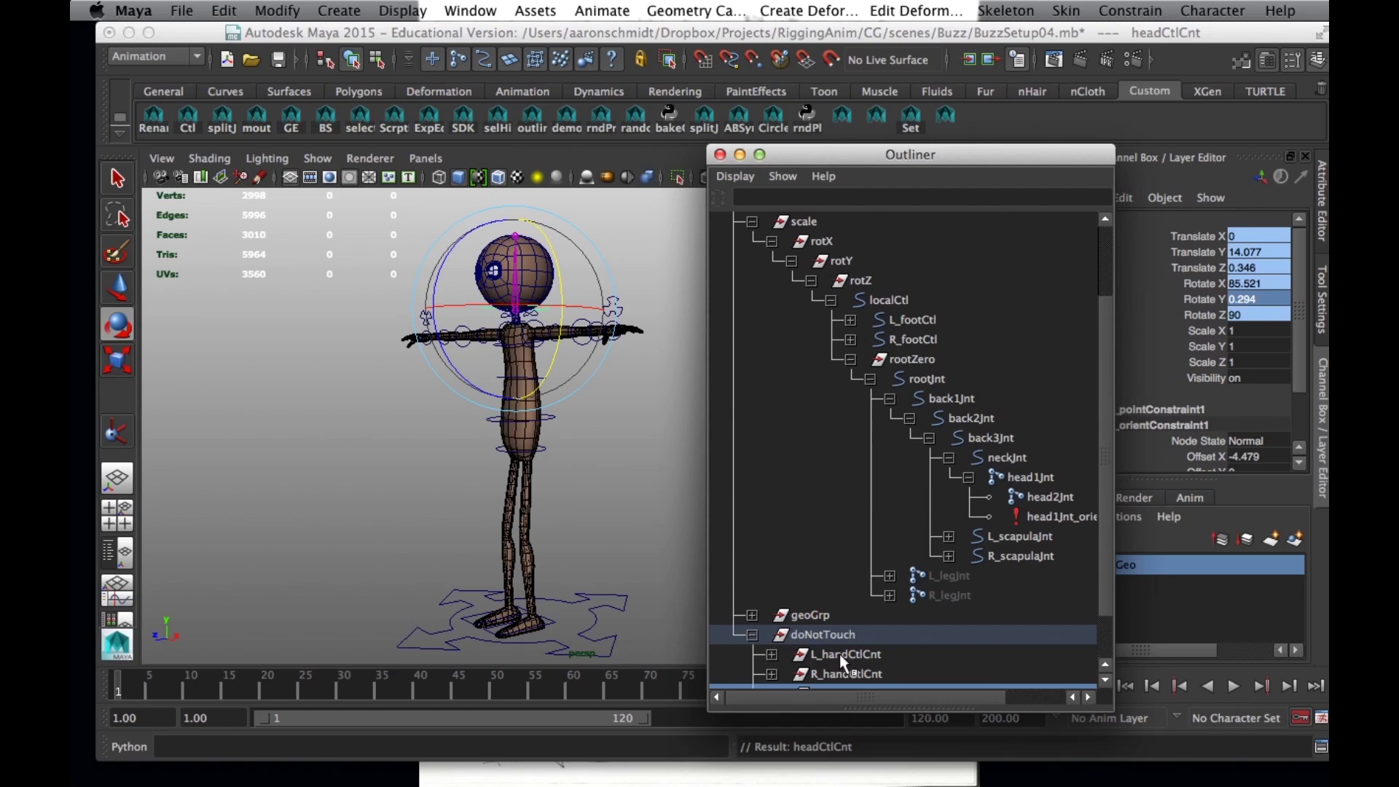
# Lock the translate, rotate and scale channels of headCtlCnt and deselect it.
pyautogui.scroll(-1, 839, 655)
pyautogui.moveTo(1199, 236); pyautogui.dragTo(1204, 362)
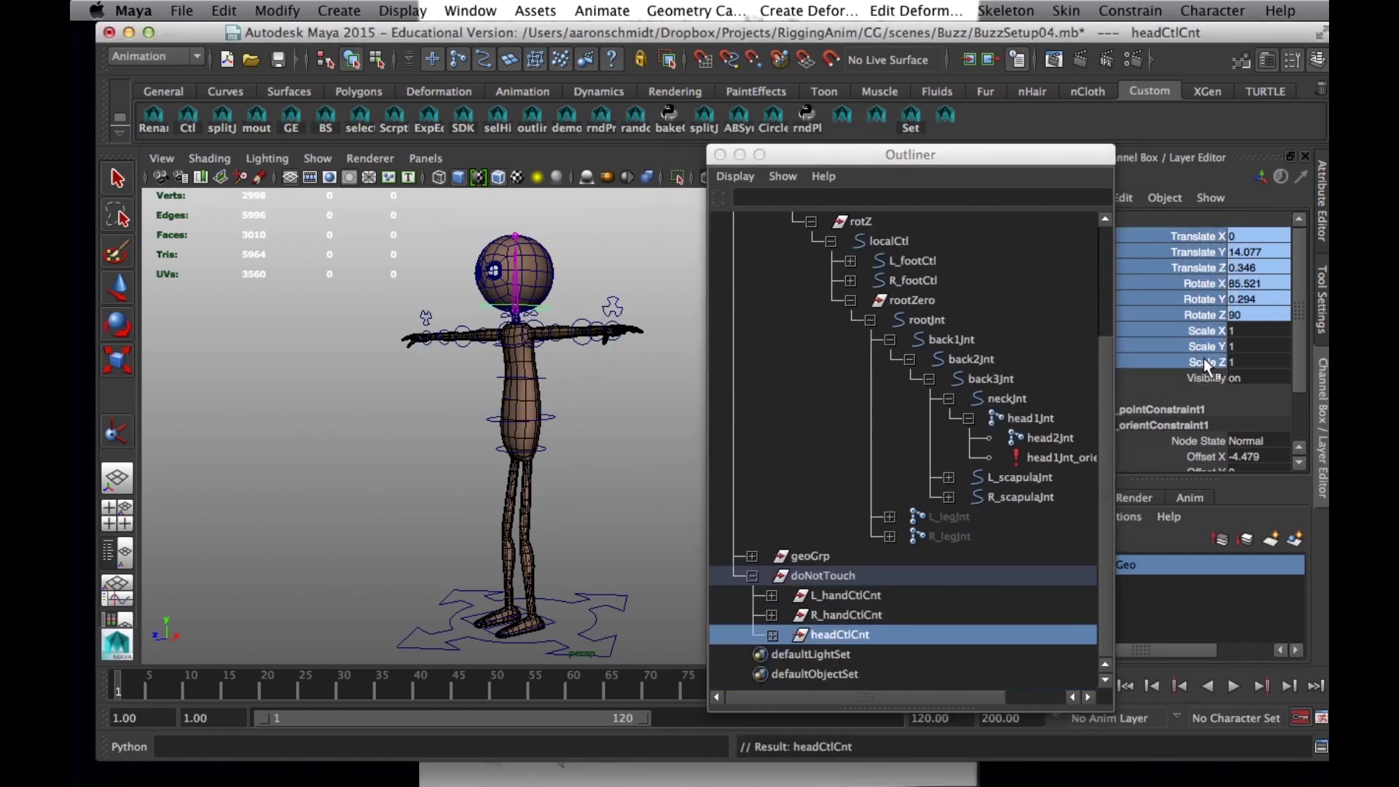
pyautogui.rightClick(1204, 362)
pyautogui.click(1171, 408)
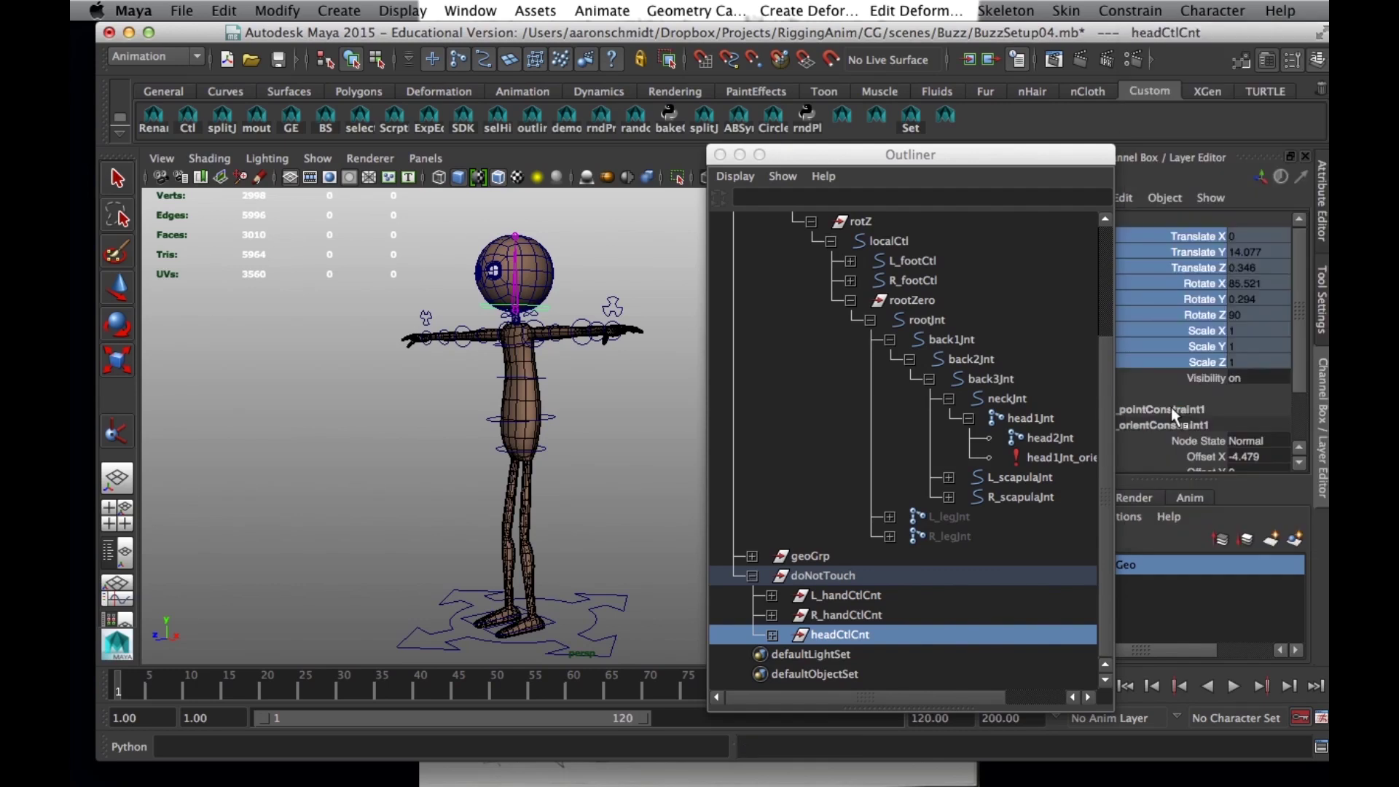
pyautogui.click(622, 445)
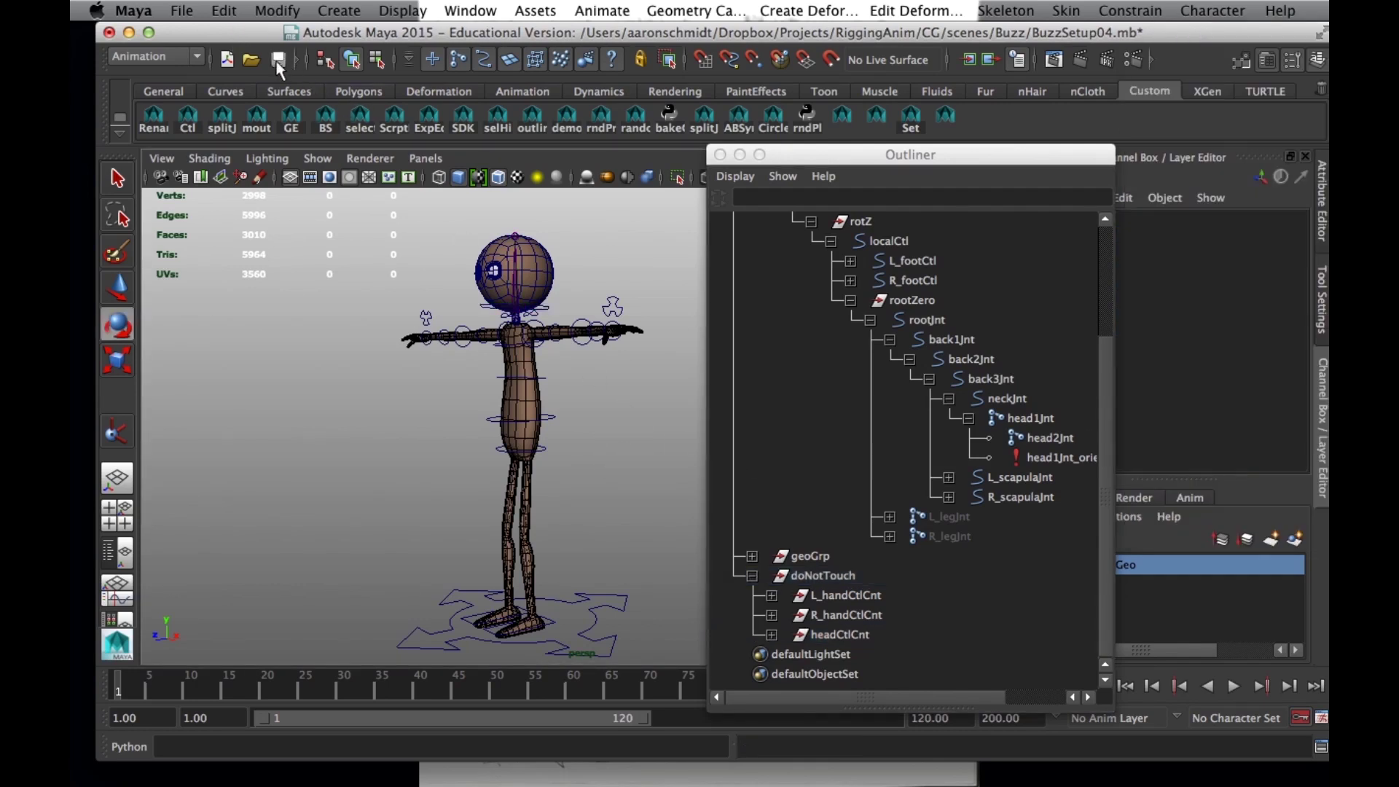